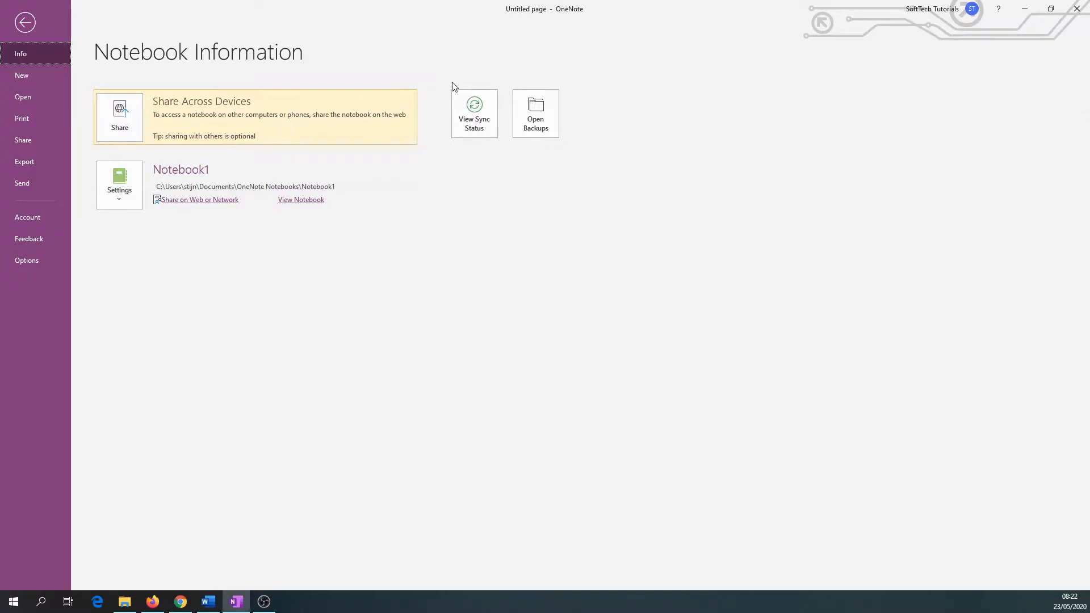
# Return from the notebook information view to the untitled page and keep the Home ribbon permanently expanded
pyautogui.click(17, 27)
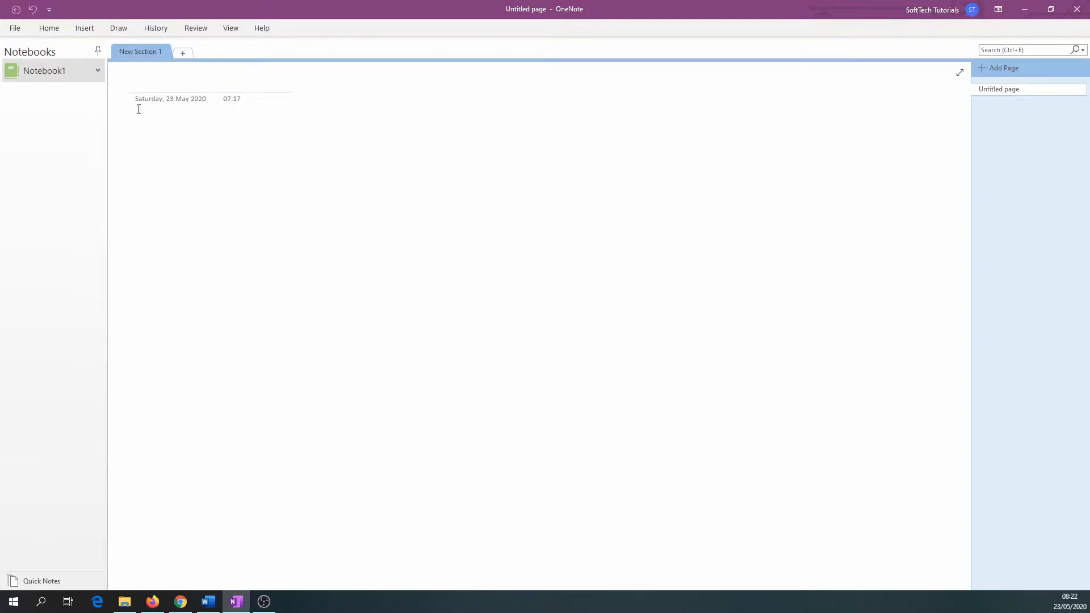
pyautogui.click(49, 28)
pyautogui.click(84, 28)
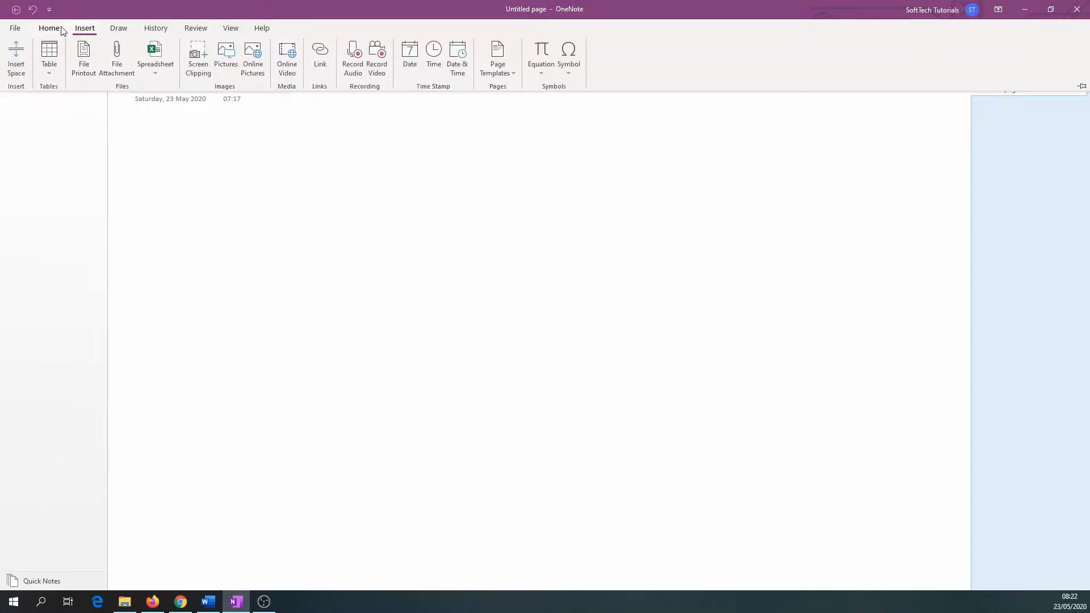
pyautogui.click(288, 150)
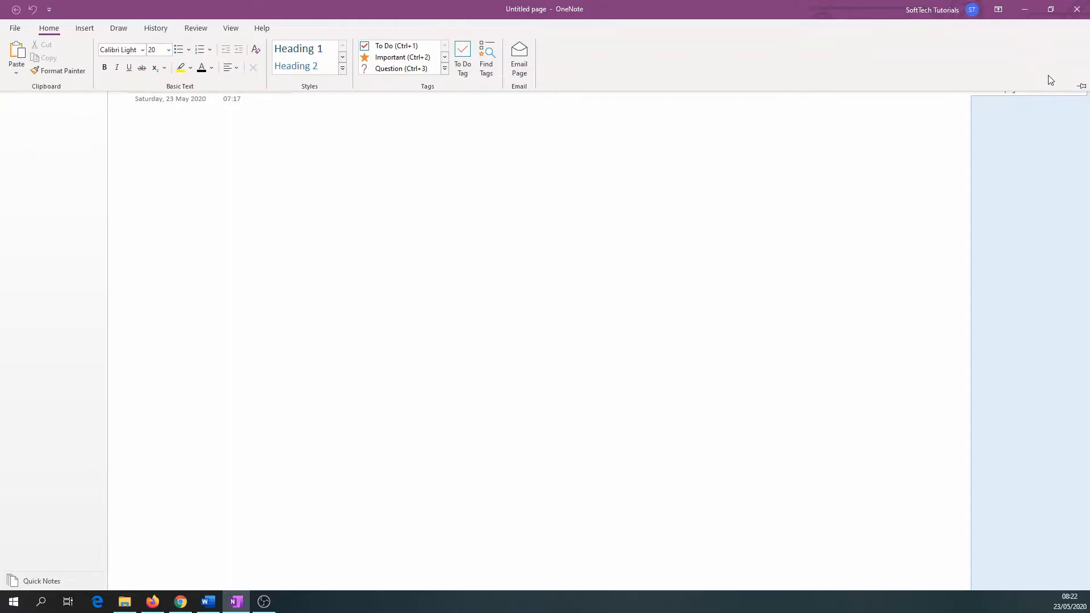
pyautogui.click(1081, 88)
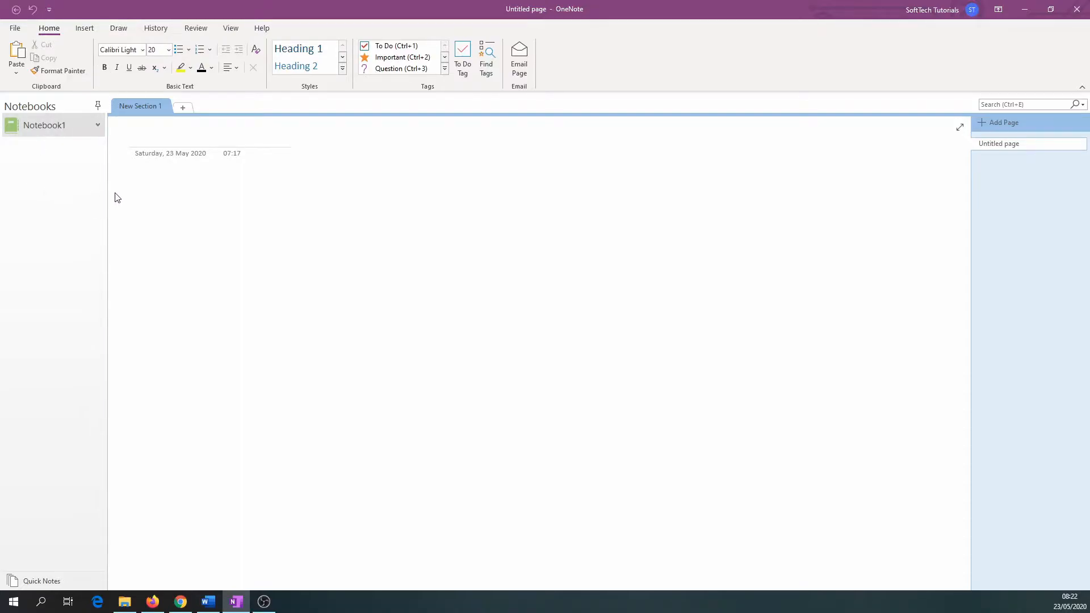
# Add a note below the page date reading "This is my first note in OneNote"
pyautogui.click(142, 198)
pyautogui.write('This is m')
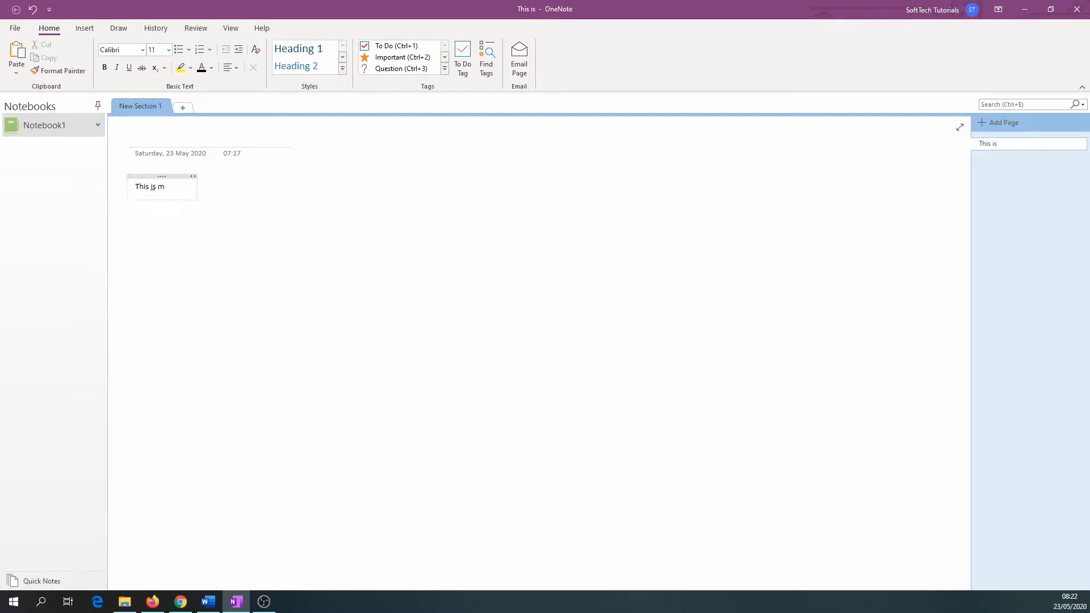
pyautogui.write('y first no')
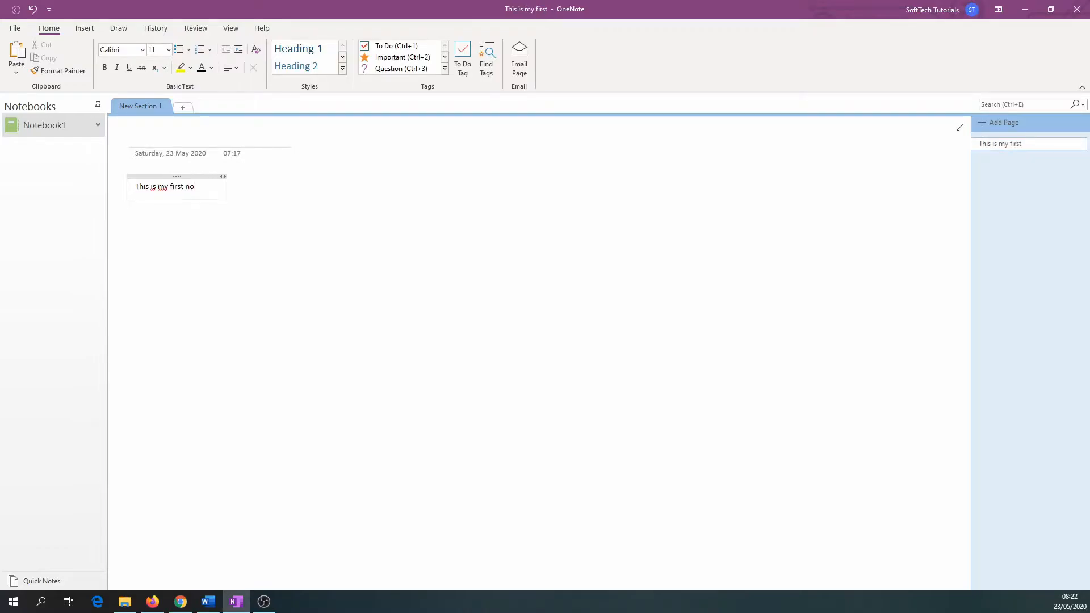
pyautogui.write('te in OneNote')
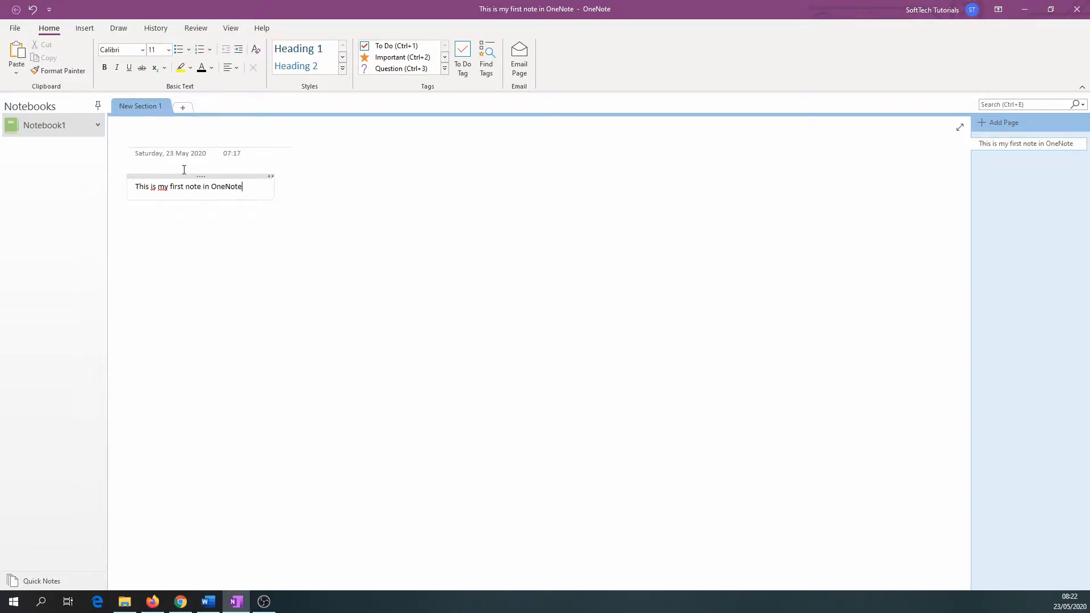
# Widen the first note's container and move it across to the middle of the page
pyautogui.moveTo(276, 191); pyautogui.dragTo(361, 204)
pyautogui.moveTo(297, 178); pyautogui.dragTo(650, 193)
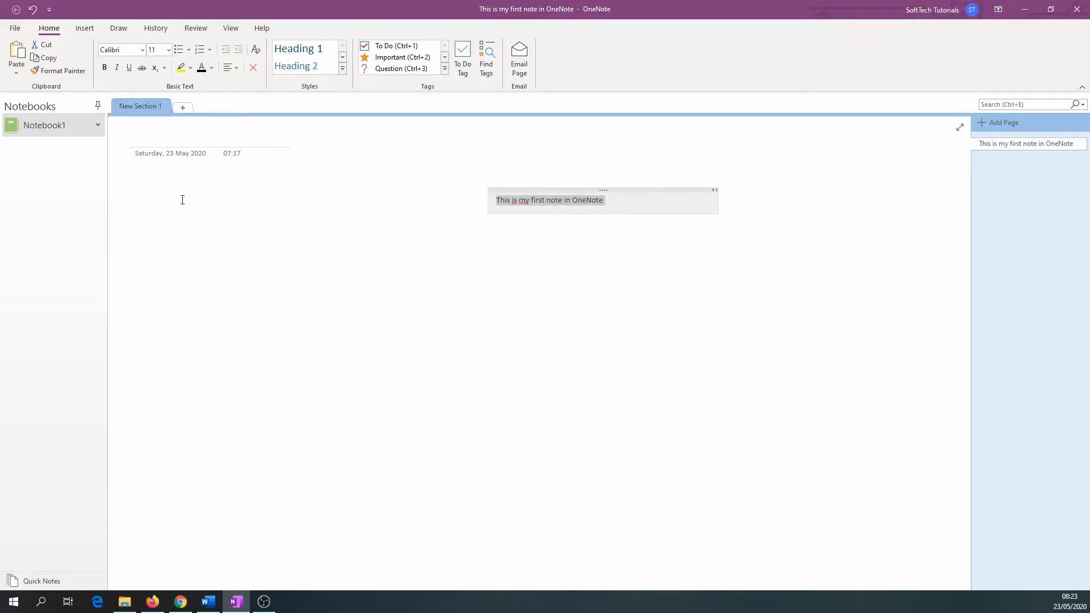
pyautogui.click(304, 204)
# Add another note in the empty area below the date reading "Second note"
pyautogui.click(169, 214)
pyautogui.write('Second note')
pyautogui.press('Return')
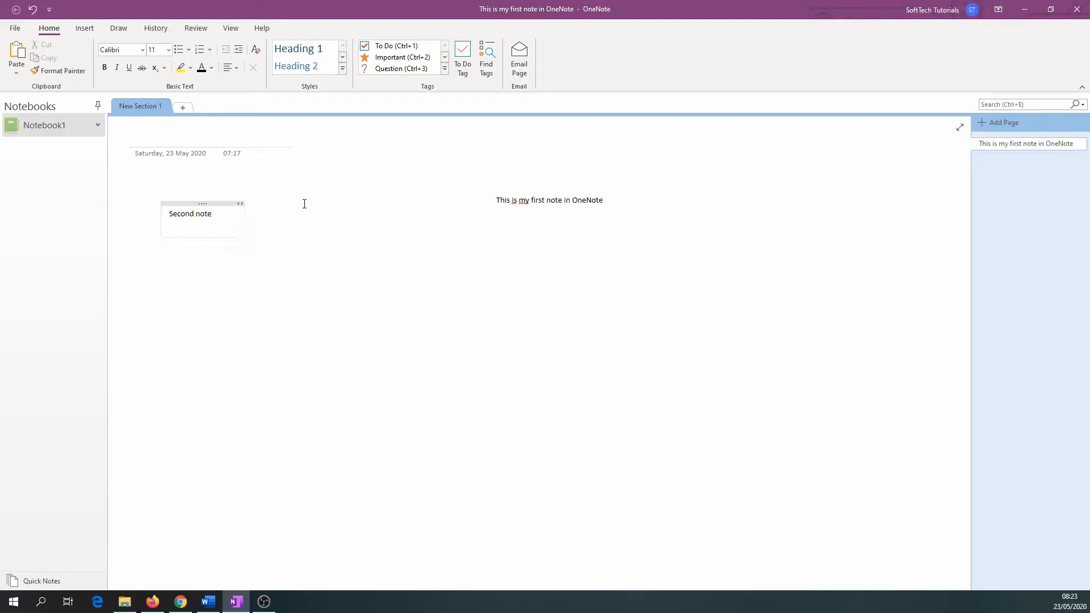
# Format the "Second note" text in Arial at size 14
pyautogui.moveTo(226, 214); pyautogui.dragTo(169, 214)
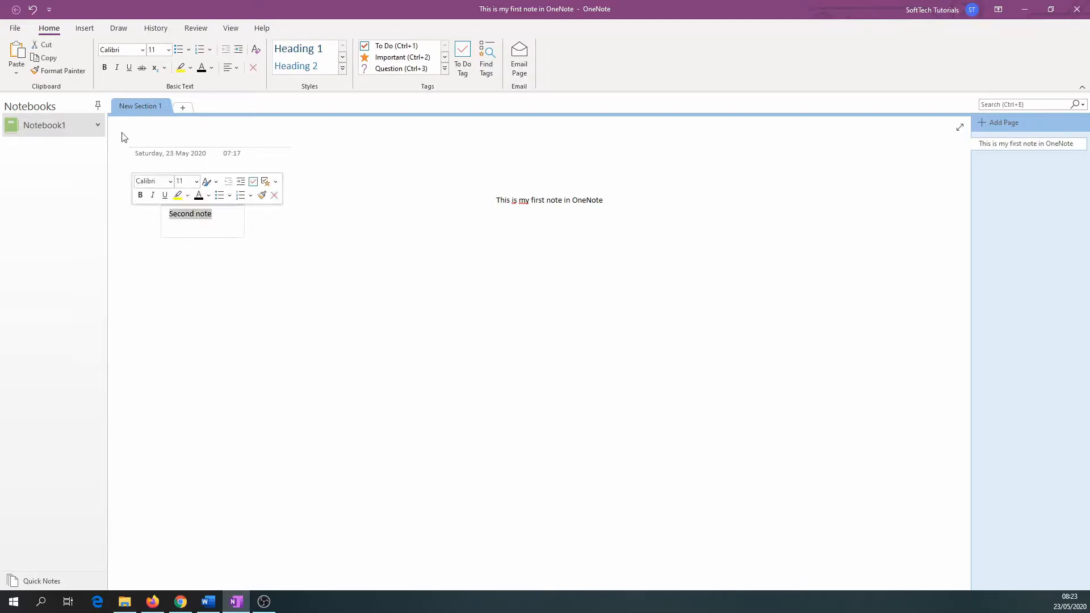
pyautogui.click(142, 50)
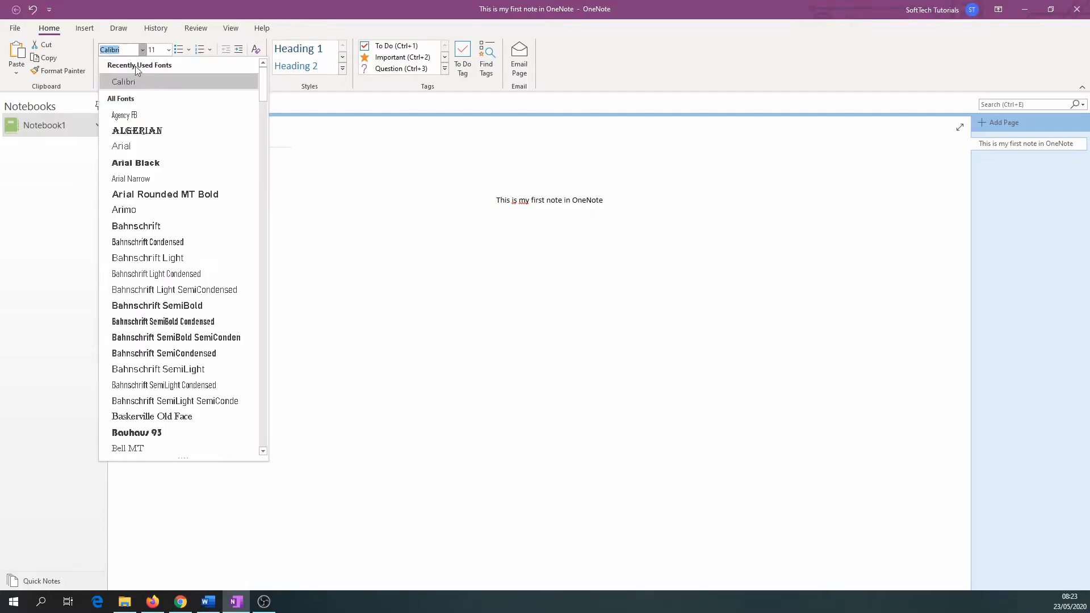
pyautogui.click(131, 146)
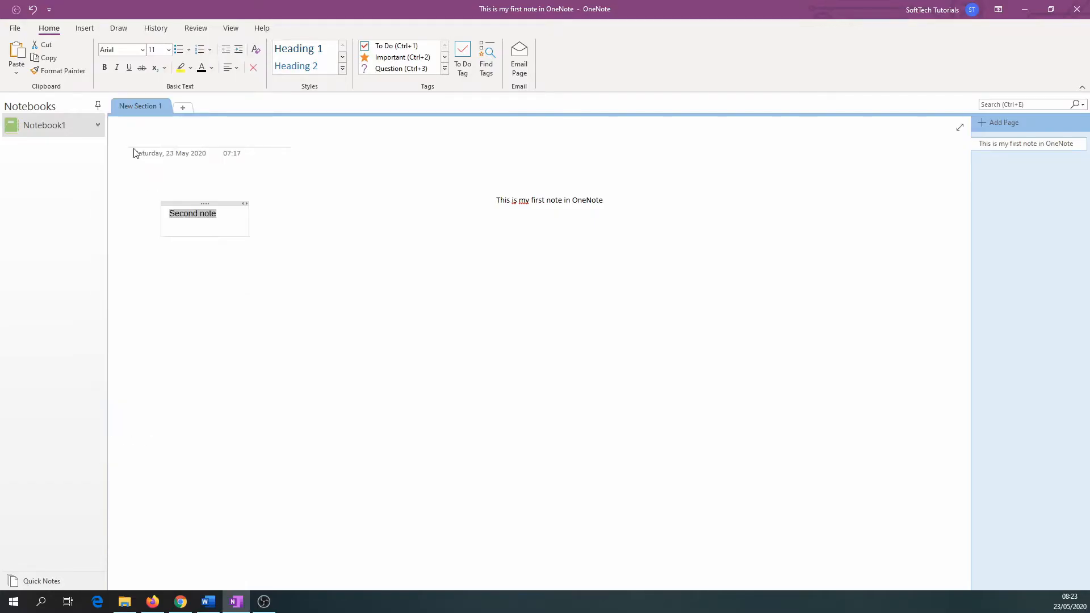
pyautogui.click(169, 50)
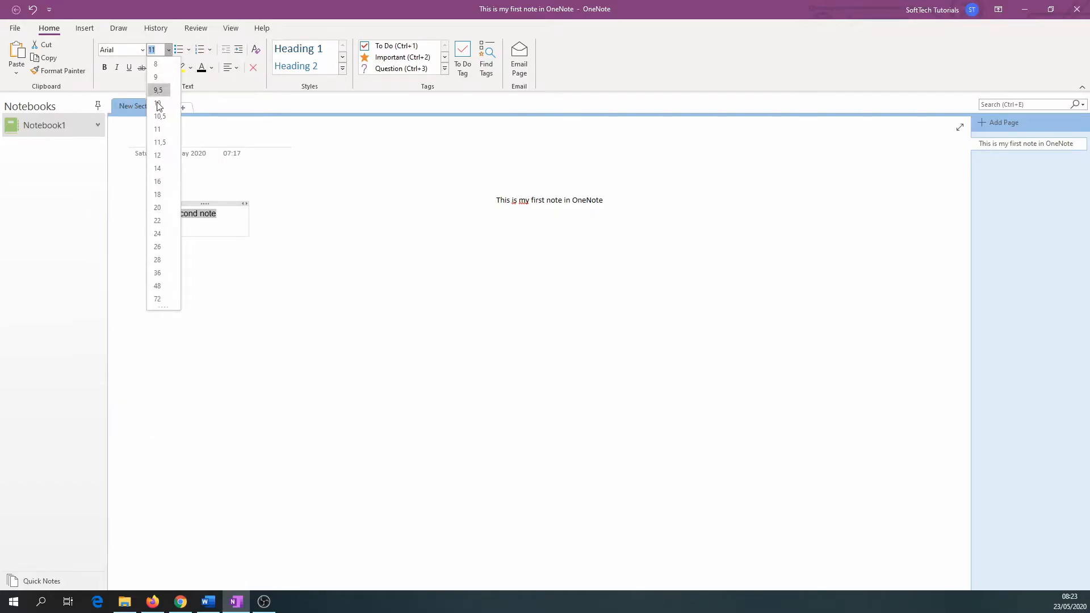
pyautogui.click(154, 164)
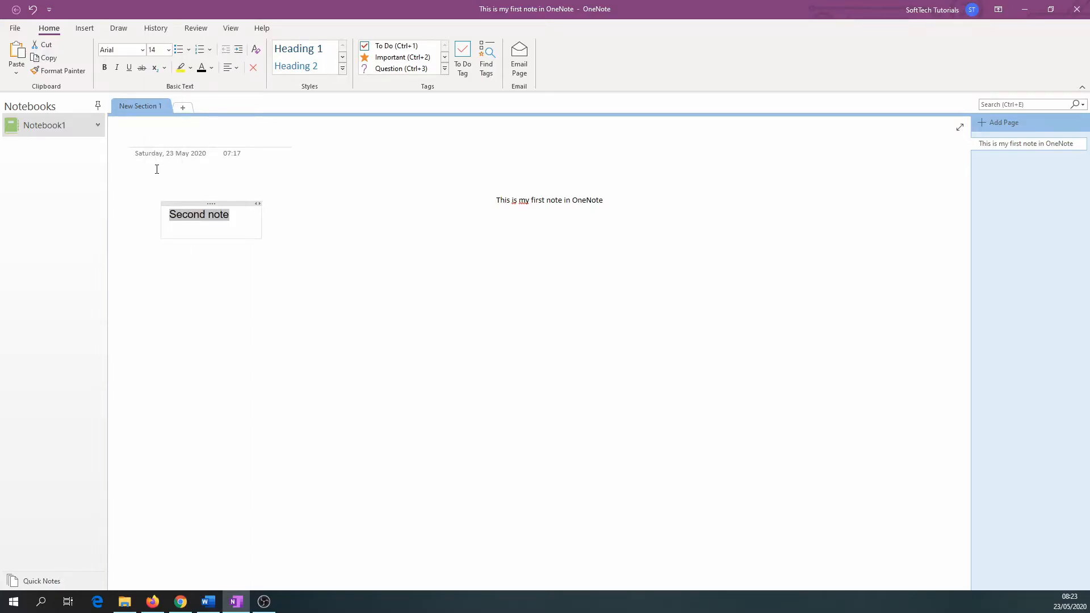
# Title the page "OneNote Tutorial"
pyautogui.click(162, 136)
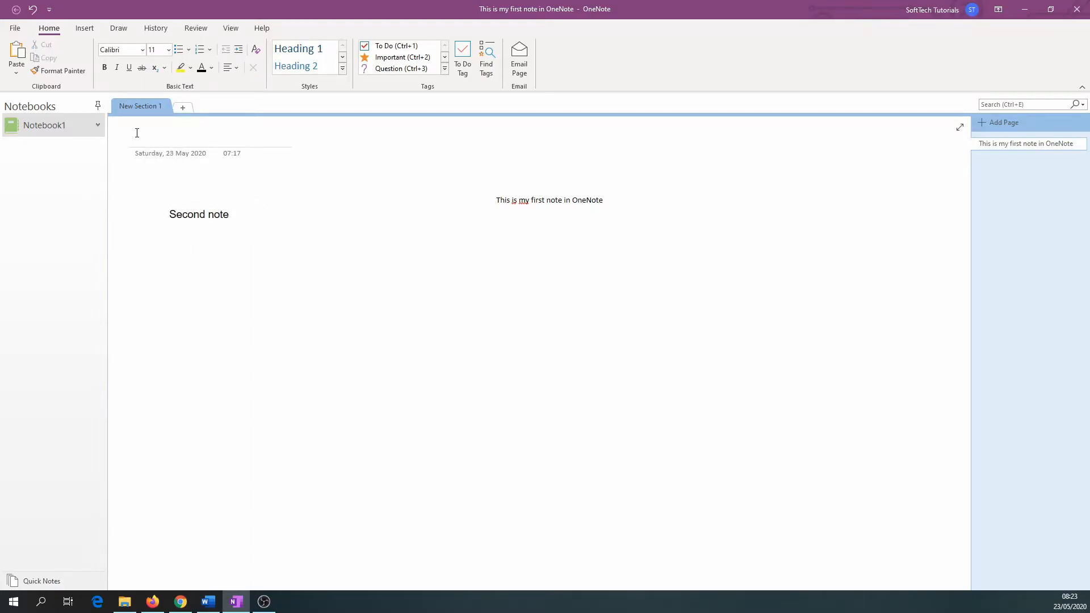
pyautogui.click(137, 133)
pyautogui.write('OneNote ')
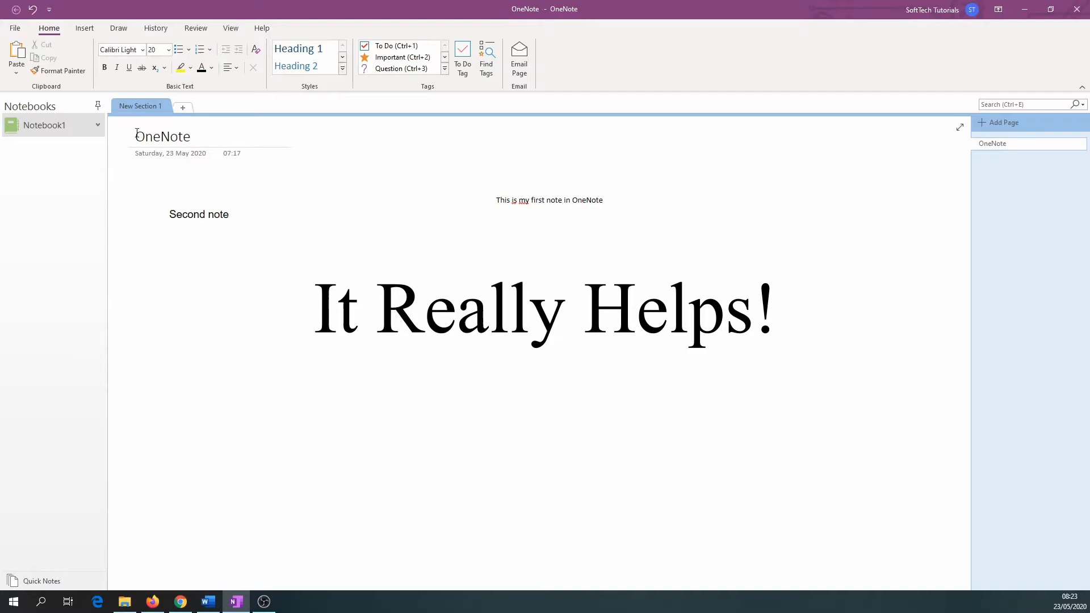
pyautogui.write('Tutorial')
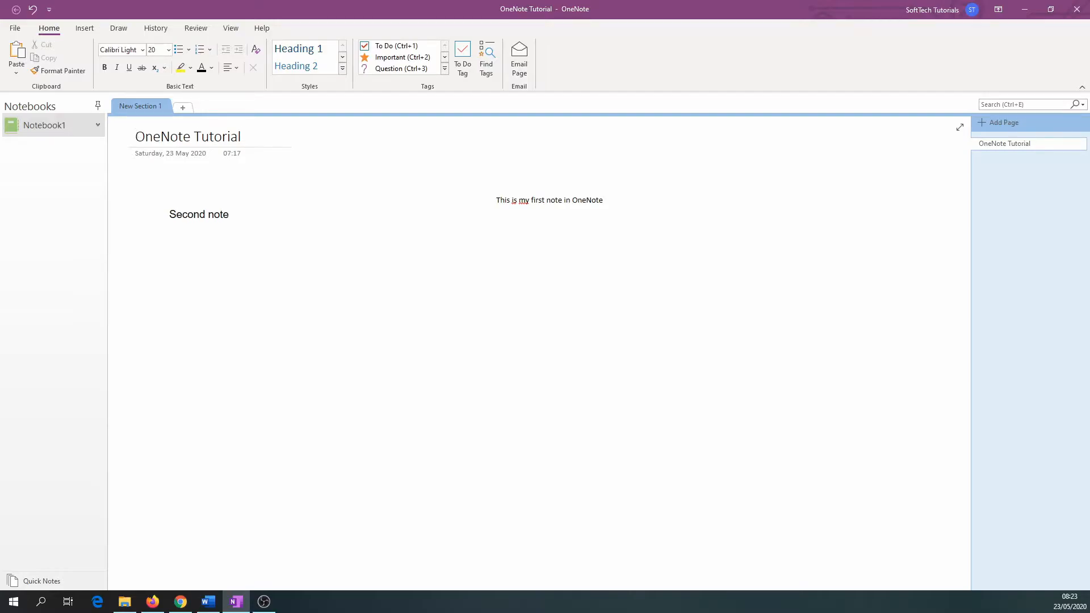
# Create a new notebook named "Work" on OneDrive - Personal without inviting anyone to share it
pyautogui.hotkey('alt', 'Tab')
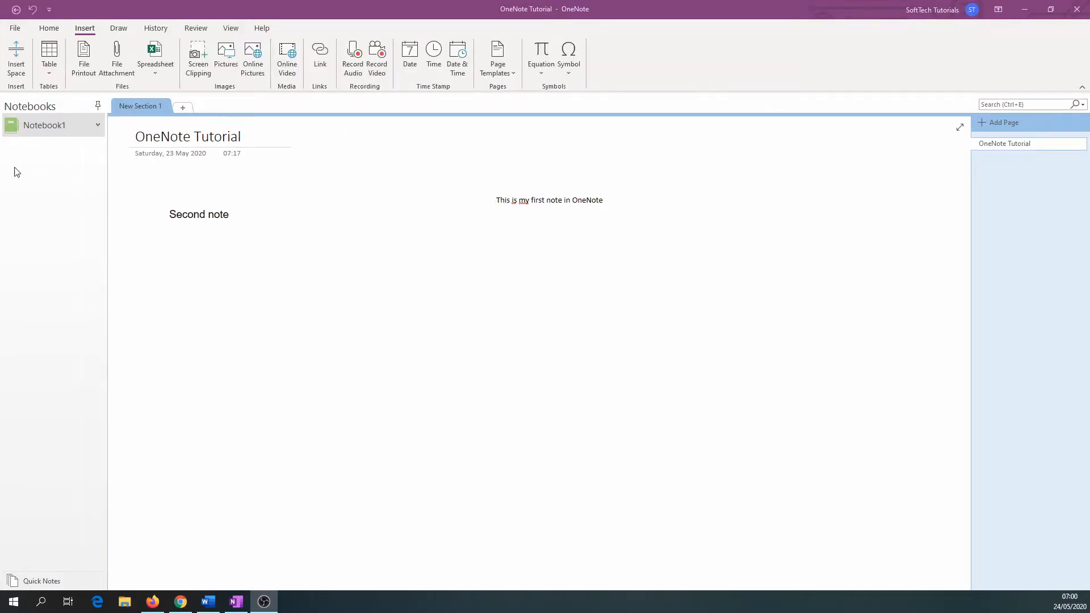
pyautogui.rightClick(31, 166)
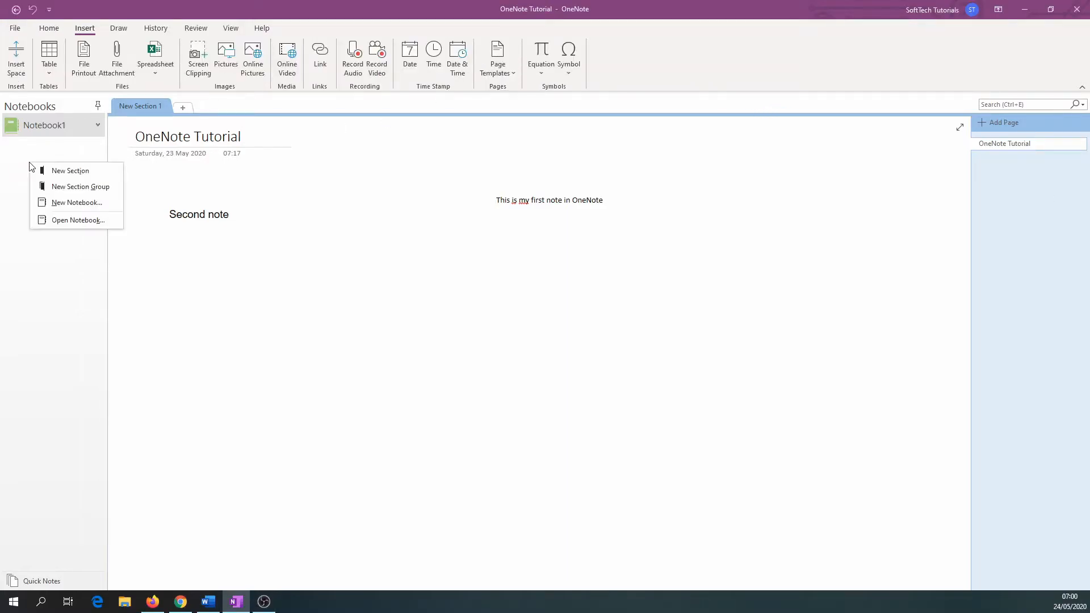
pyautogui.click(78, 204)
pyautogui.click(312, 114)
pyautogui.write('Work')
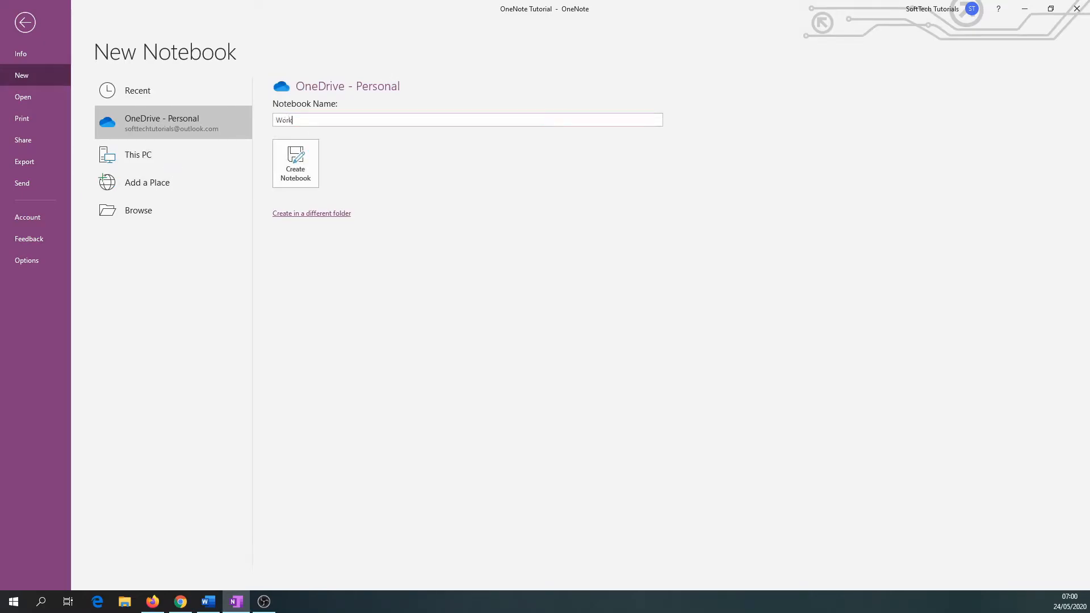
pyautogui.press('Return')
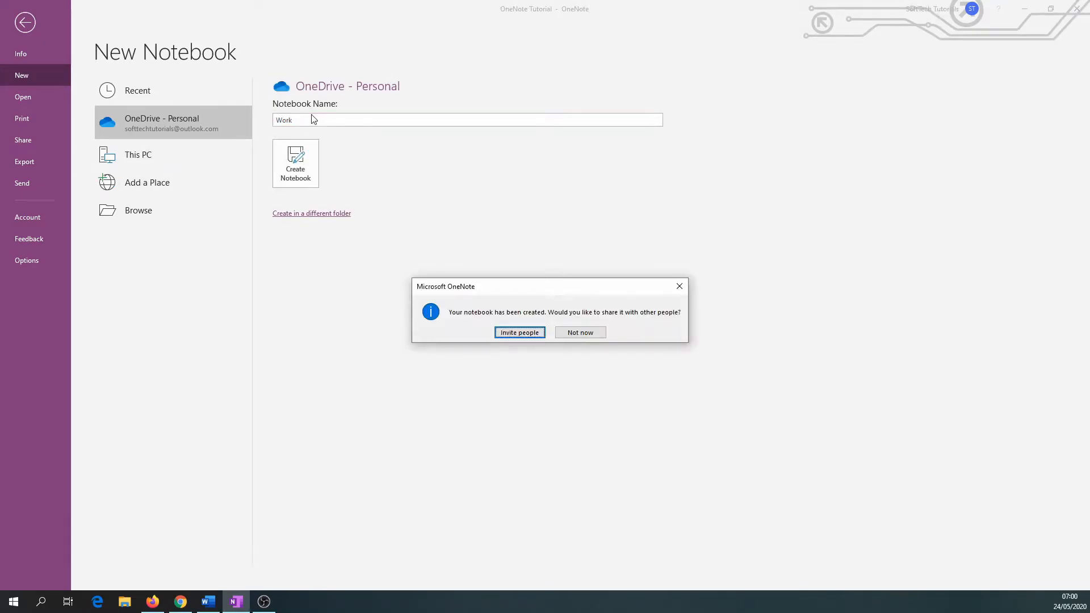
pyautogui.click(594, 334)
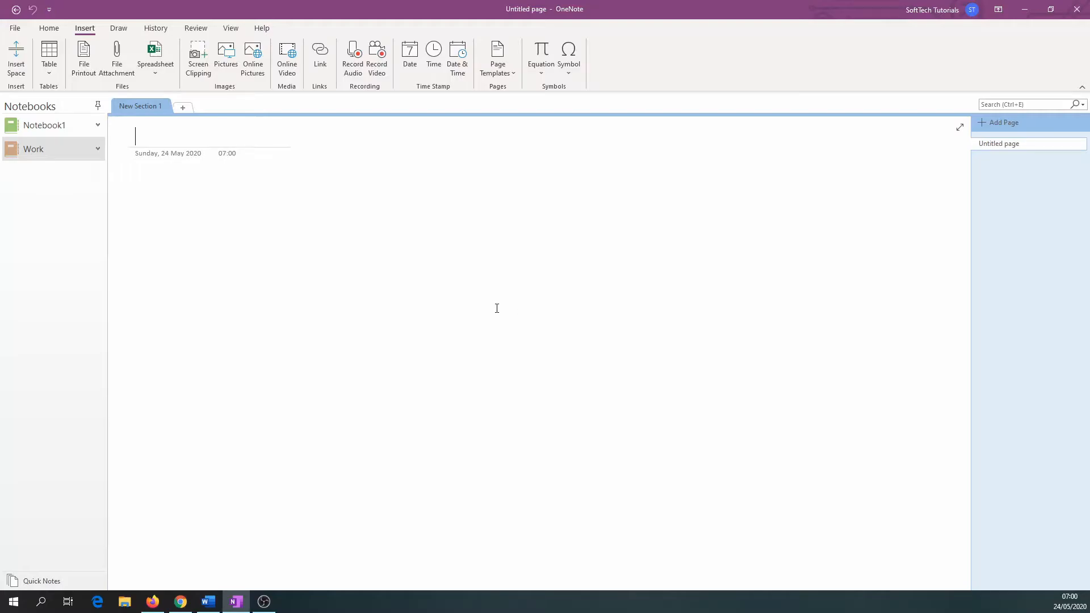
# Rename the Work notebook's first section as "Meetings"
pyautogui.rightClick(142, 107)
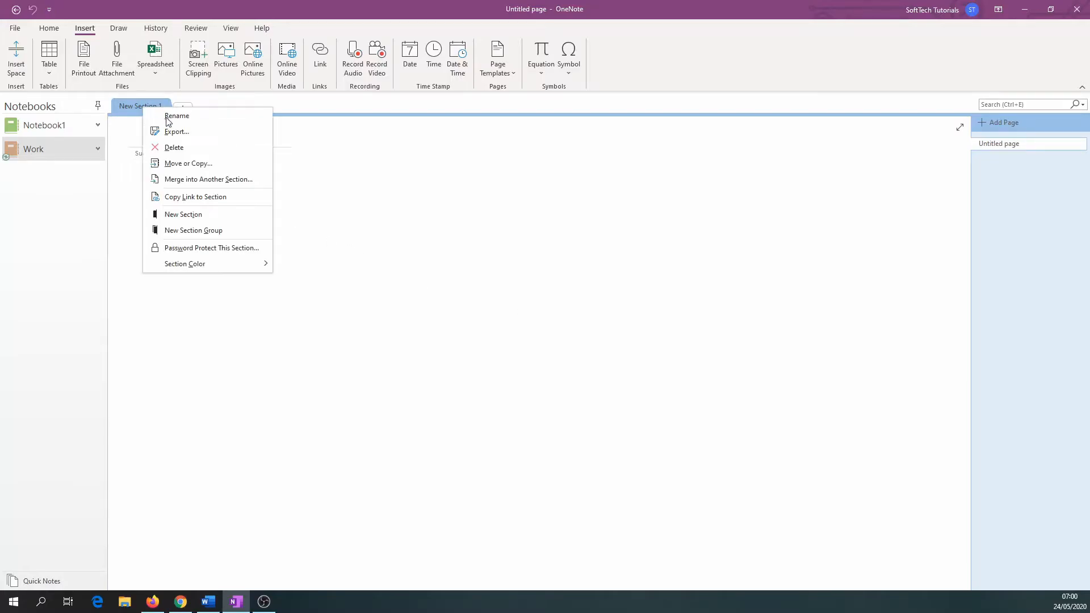
pyautogui.click(193, 118)
pyautogui.write('Meetings')
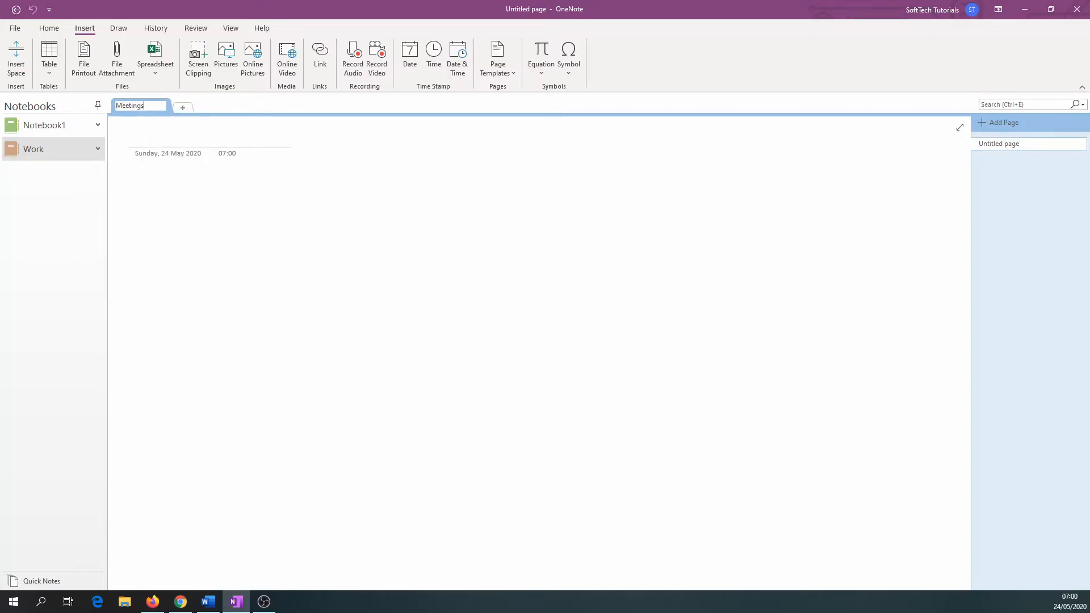
pyautogui.press('Return')
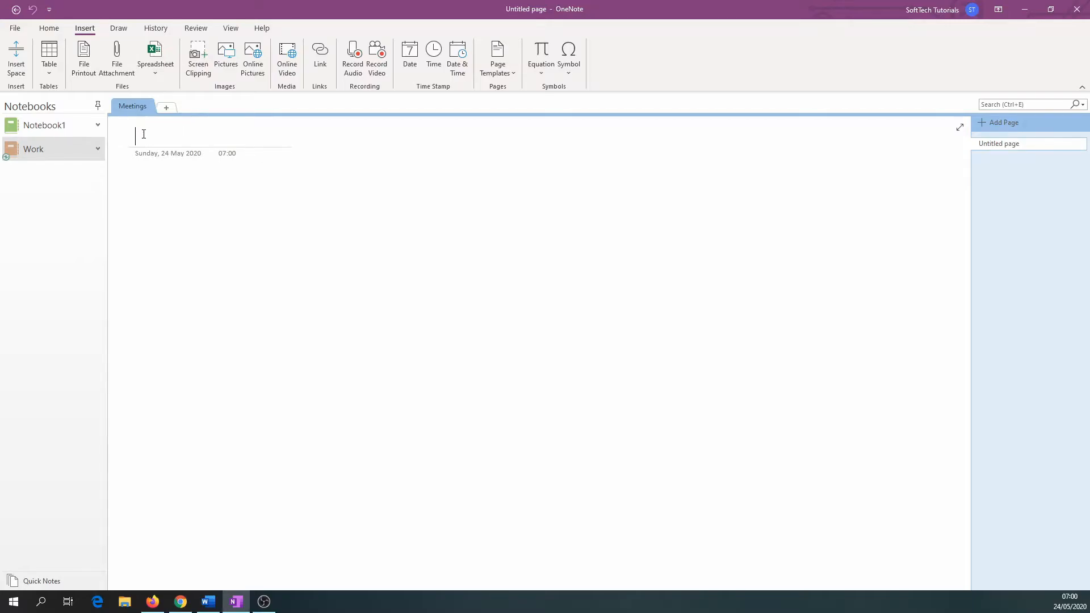
# Title the current page "Board of Directors 05/23/2020" and add a second page titled "Migrate to Cloud"
pyautogui.write('Board of Directors 05')
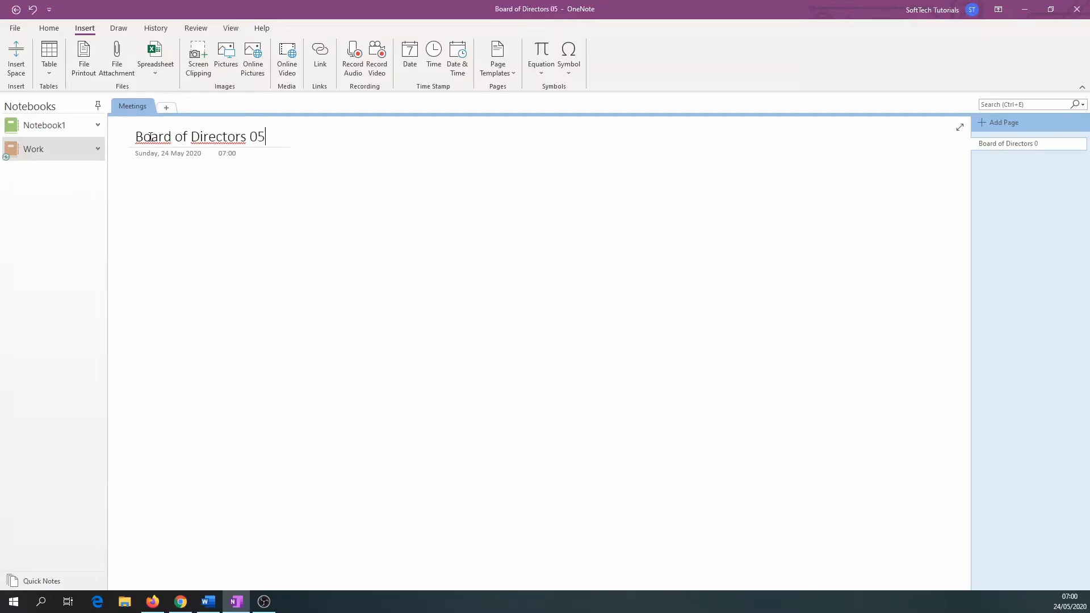
pyautogui.write('/23/2020')
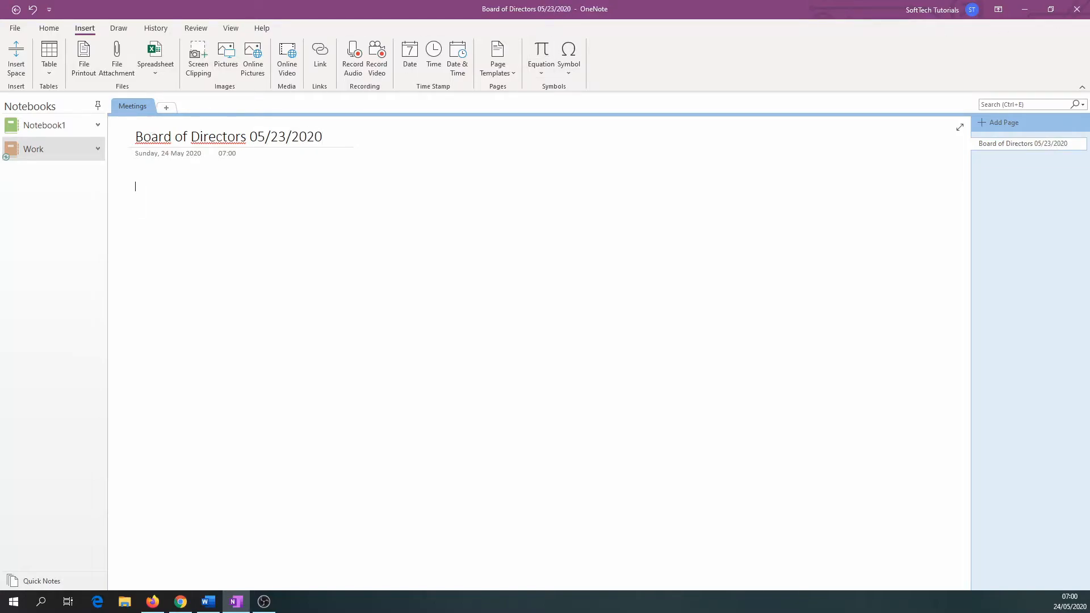
pyautogui.click(988, 129)
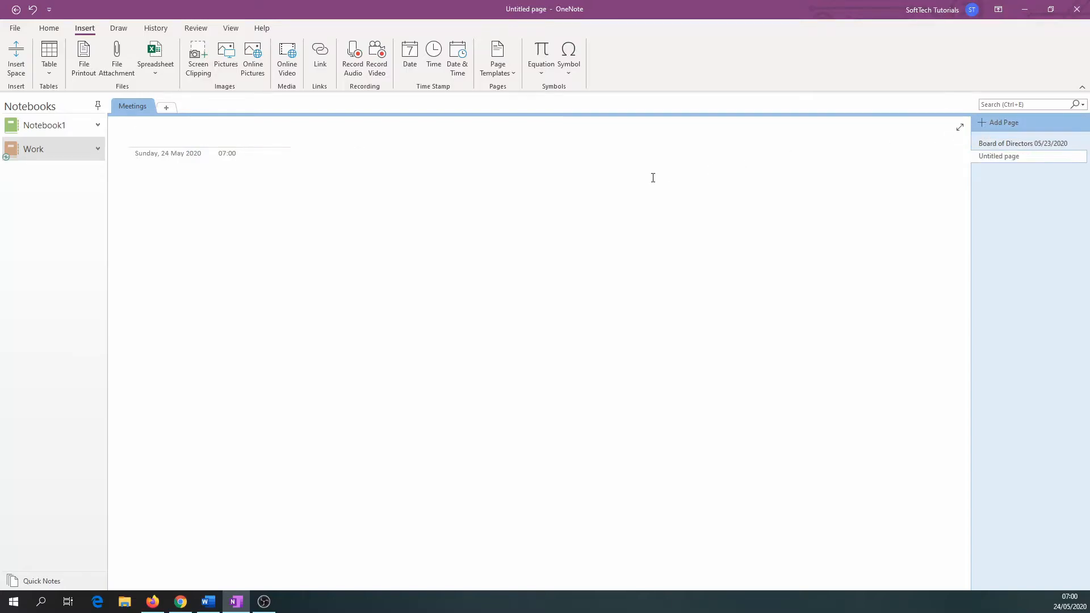
pyautogui.write('Migrate to Cloud')
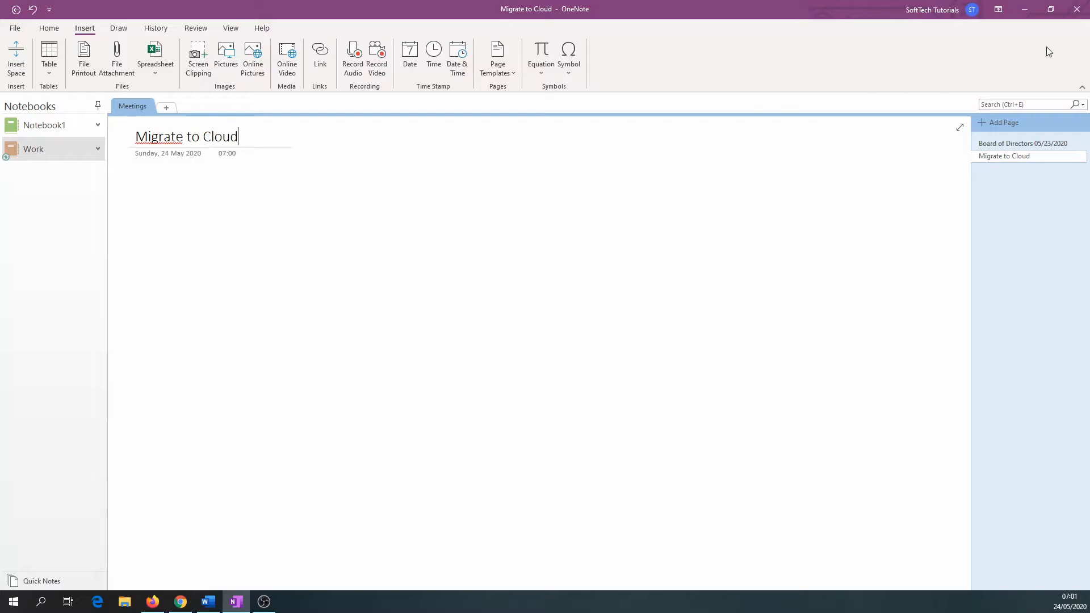
# Add a page titled "Board of Directors 05/16/2020" and place it directly below the 05/23/2020 board page
pyautogui.click(982, 128)
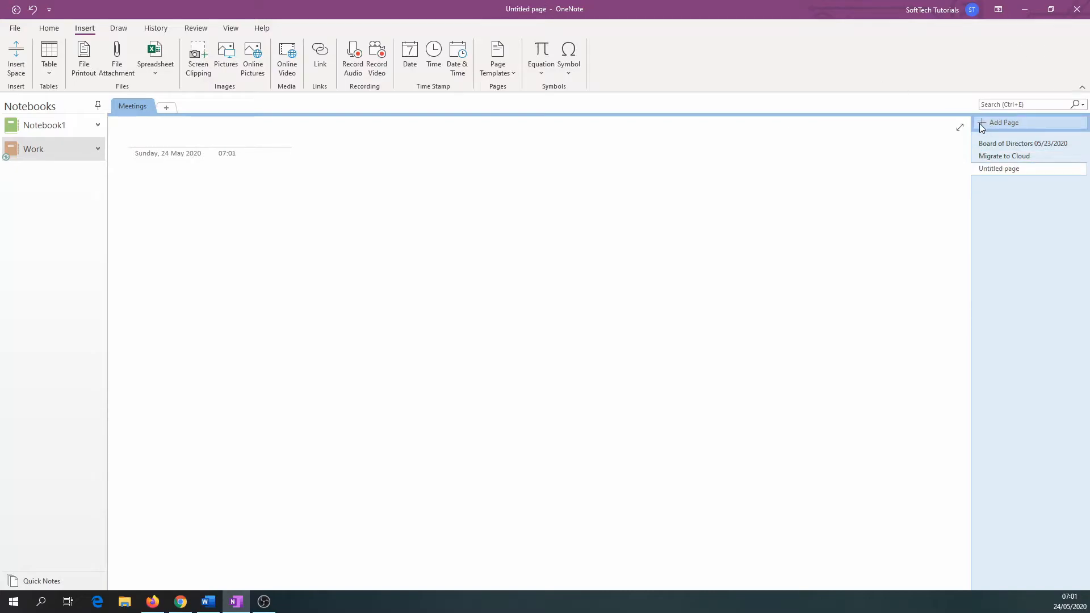
pyautogui.write('Board of Directors 05/16/2020')
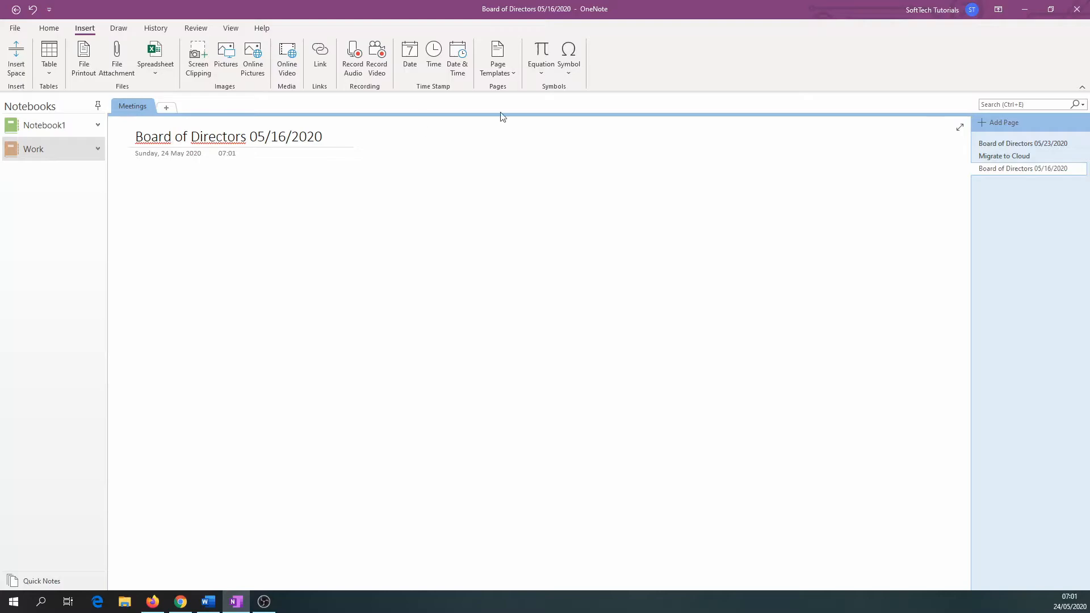
pyautogui.moveTo(1003, 173)
pyautogui.mouseDown()
pyautogui.moveTo(1010, 134)
pyautogui.moveTo(1015, 177)
pyautogui.moveTo(1017, 166)
pyautogui.mouseUp()
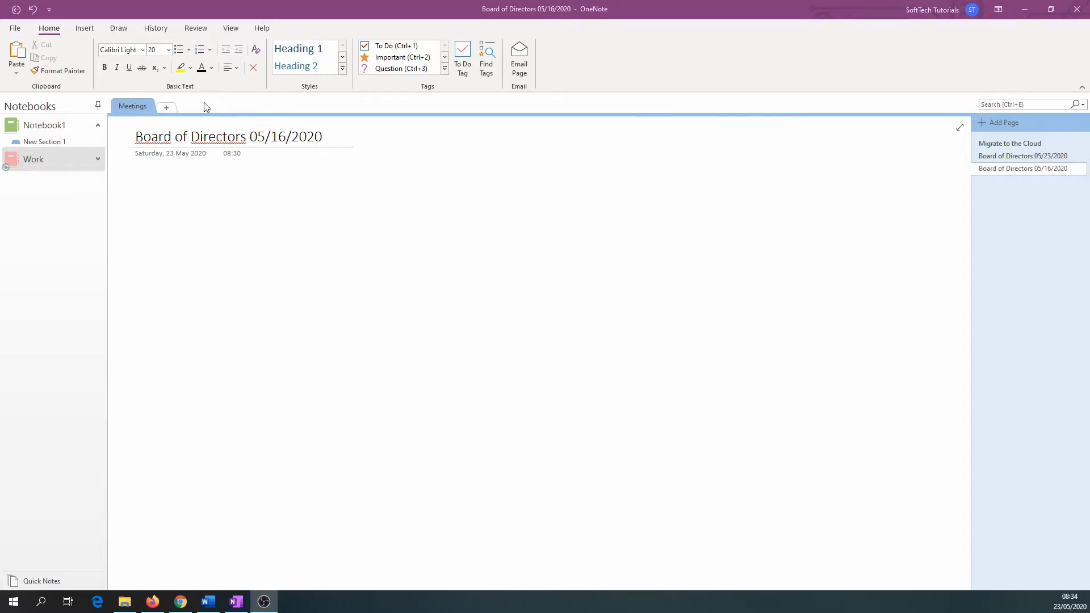
# Add a new section named "Excel Tips and Tricks" to the Work notebook
pyautogui.click(168, 110)
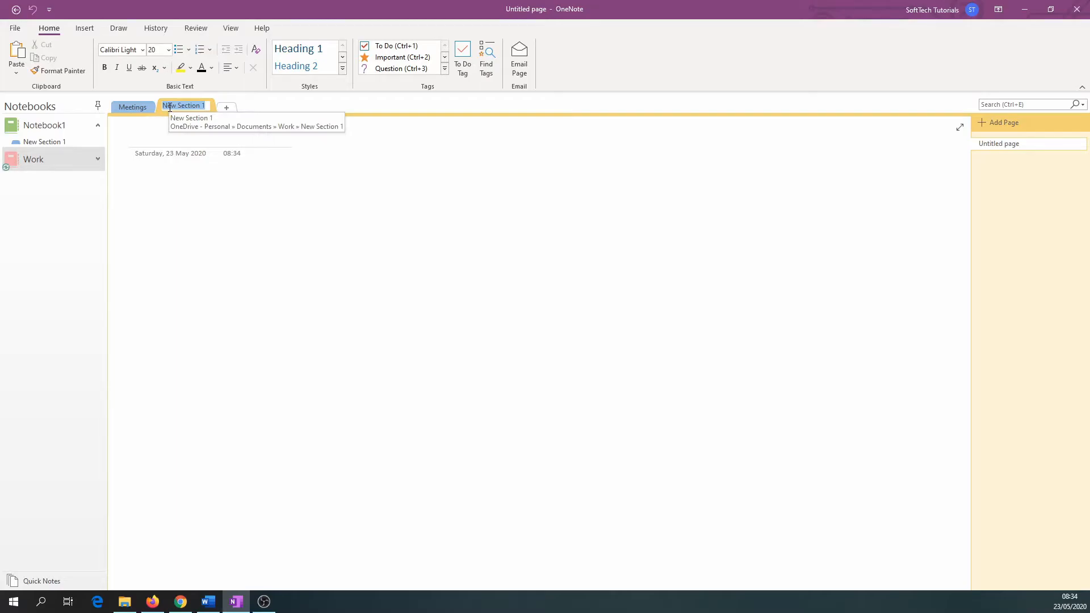
pyautogui.write('Exc')
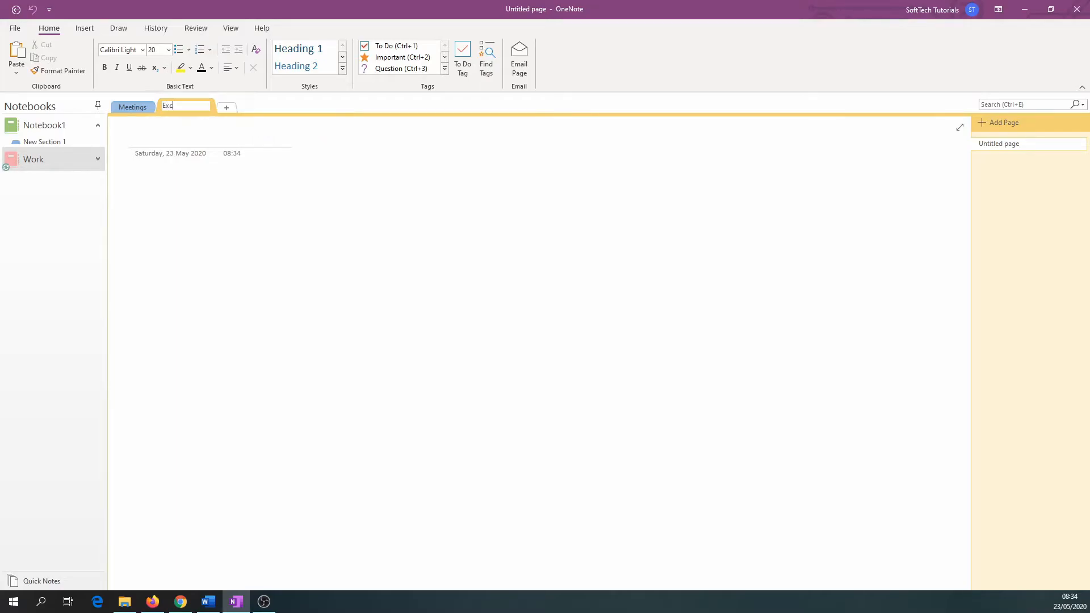
pyautogui.write('el Tips and Tricks')
pyautogui.press('Return')
# Attach the "Excel index match" workbook as a file to the untitled page of the Excel Tips and Tricks section
pyautogui.click(85, 28)
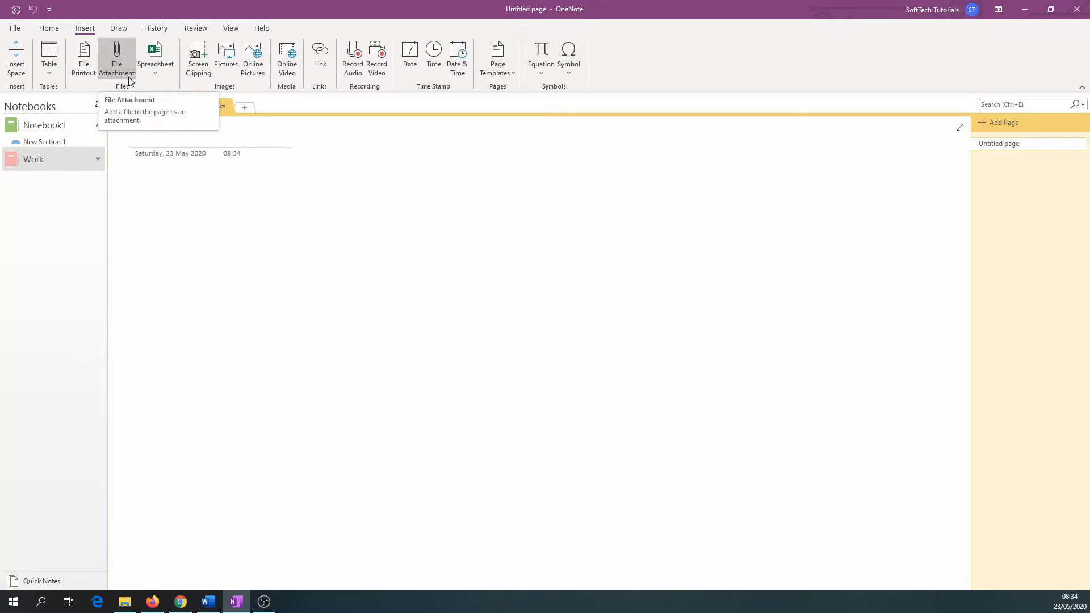
pyautogui.click(129, 77)
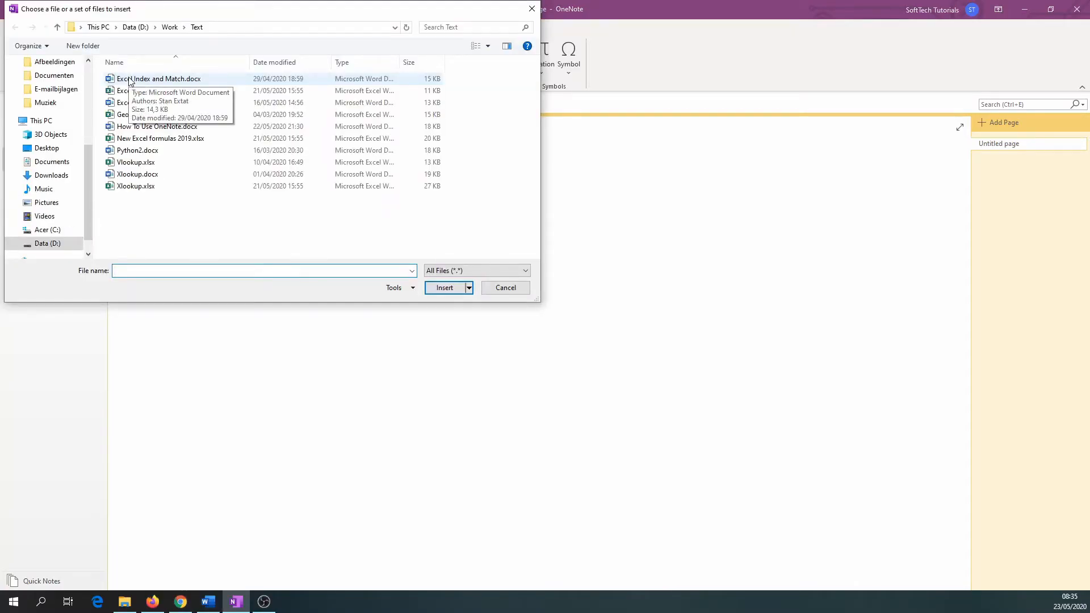
pyautogui.doubleClick(129, 90)
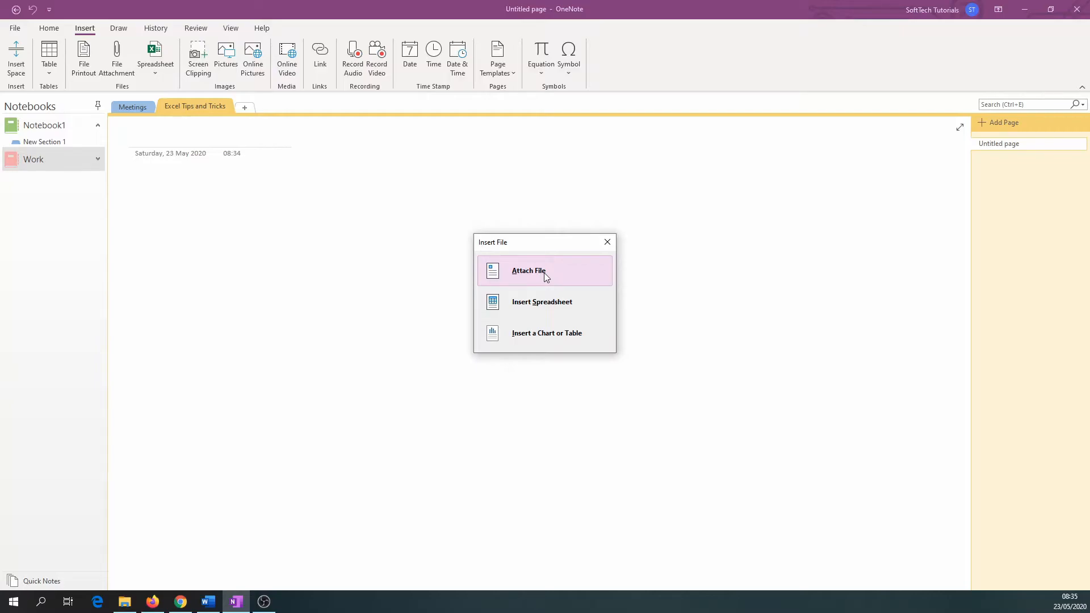
pyautogui.click(544, 272)
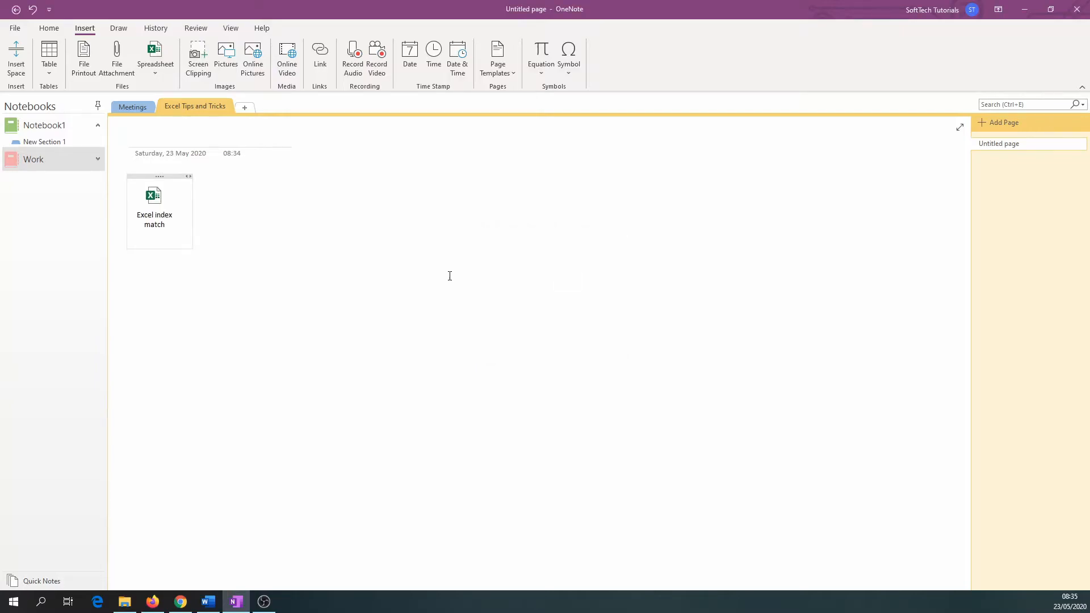
# View the attached workbook in Excel, then delete the attachment from the page
pyautogui.doubleClick(158, 223)
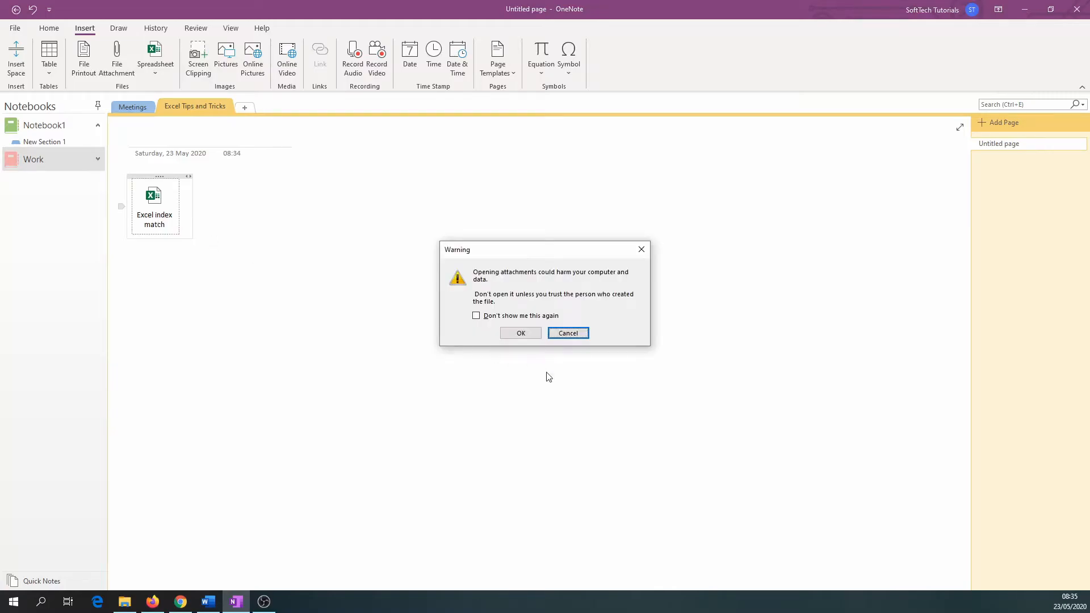
pyautogui.click(521, 334)
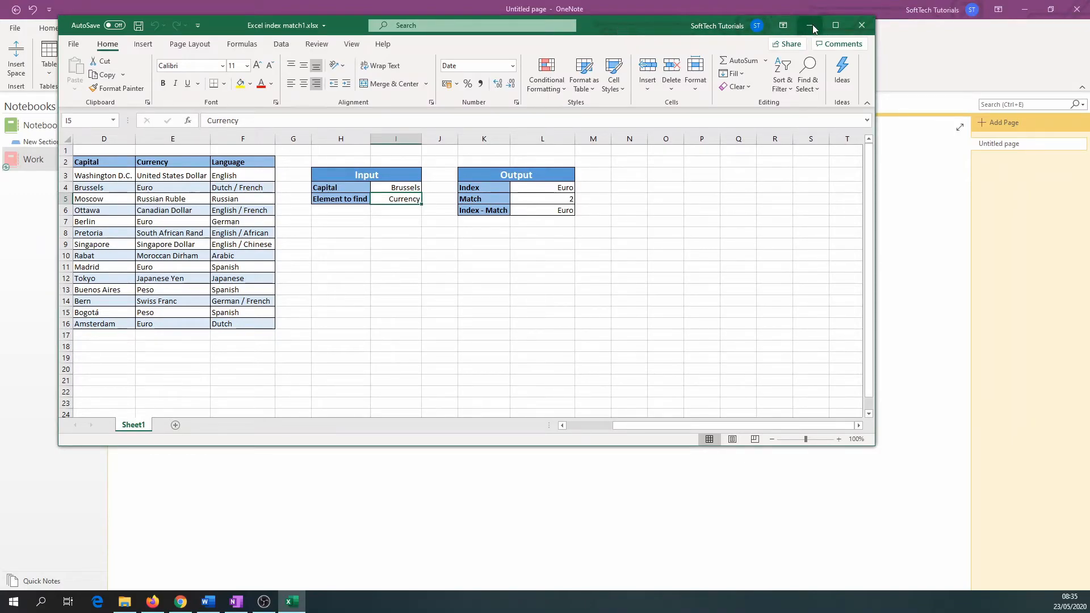
pyautogui.click(861, 27)
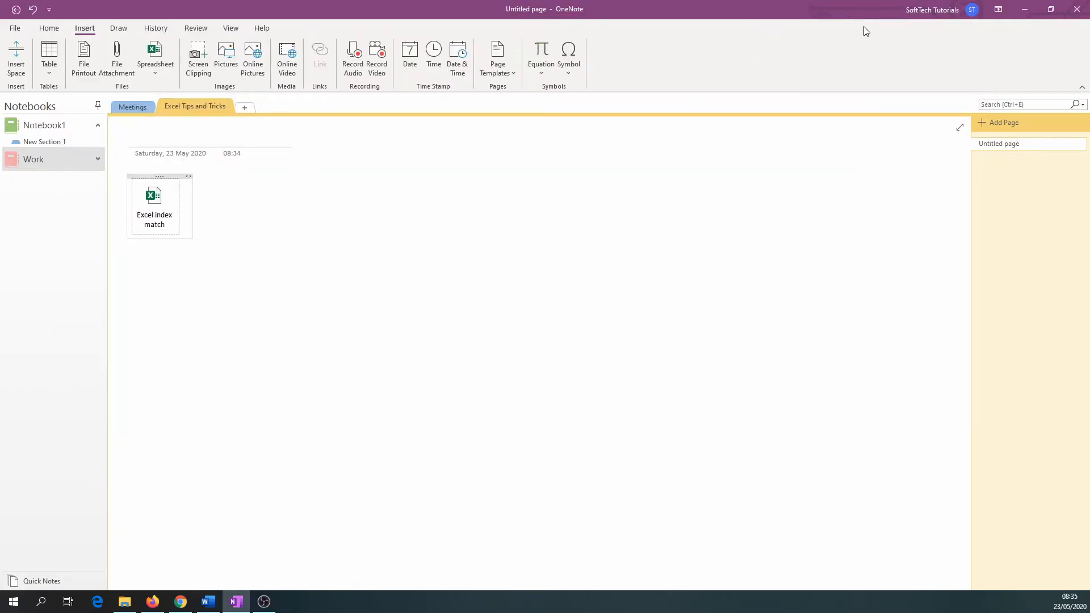
pyautogui.click(156, 221)
pyautogui.press('Delete')
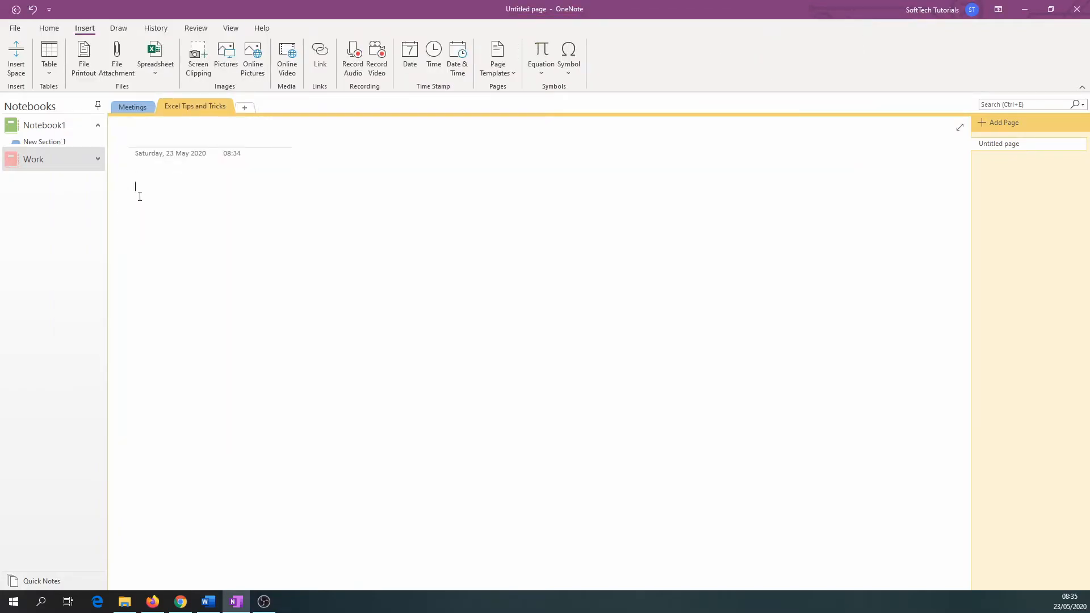
# Insert the existing "Excel index match" workbook on the page as an embedded spreadsheet
pyautogui.click(164, 71)
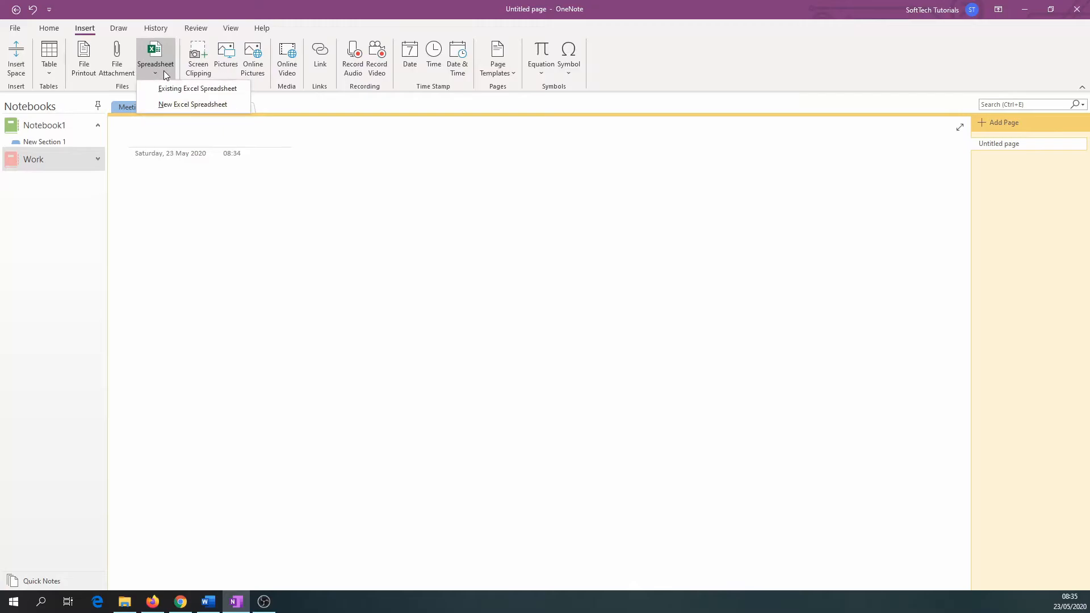
pyautogui.click(172, 88)
pyautogui.click(161, 83)
pyautogui.doubleClick(162, 84)
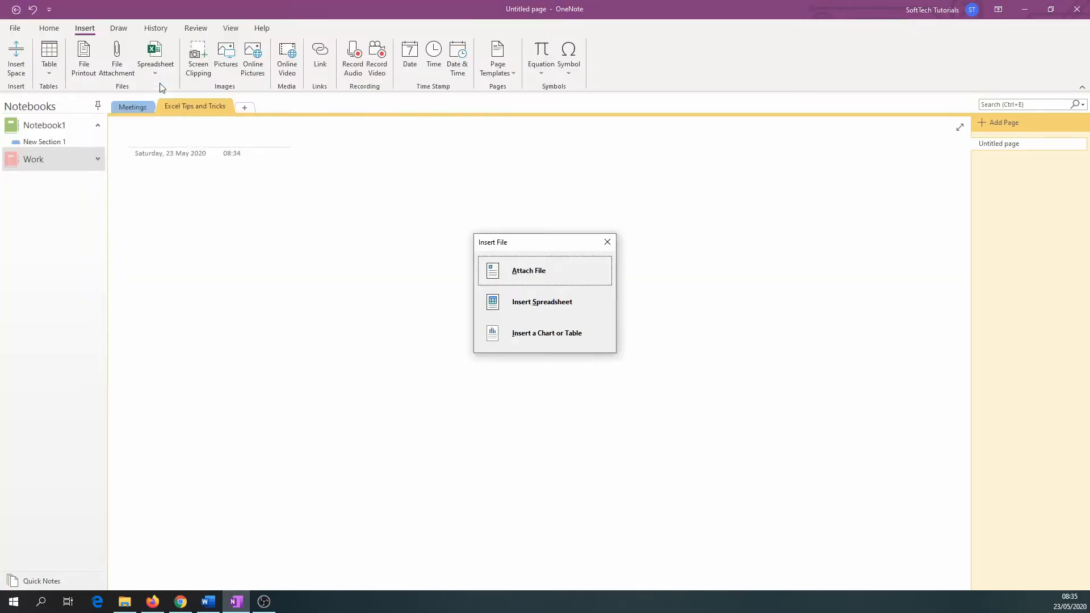
pyautogui.click(539, 306)
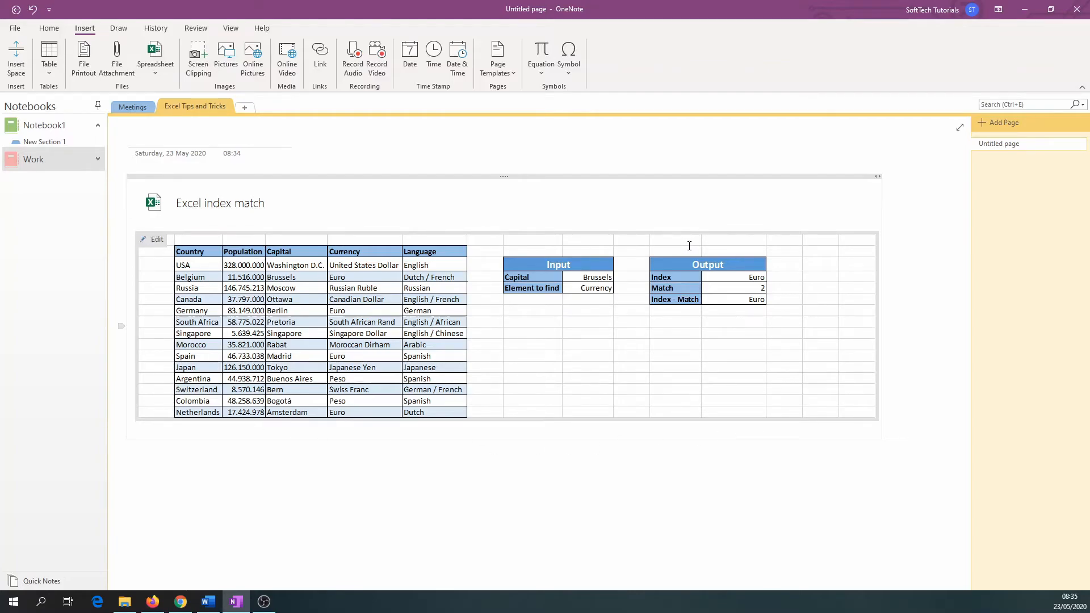
# Open the embedded "Excel index match" spreadsheet in Excel to view it, and return to the OneNote page
pyautogui.click(160, 205)
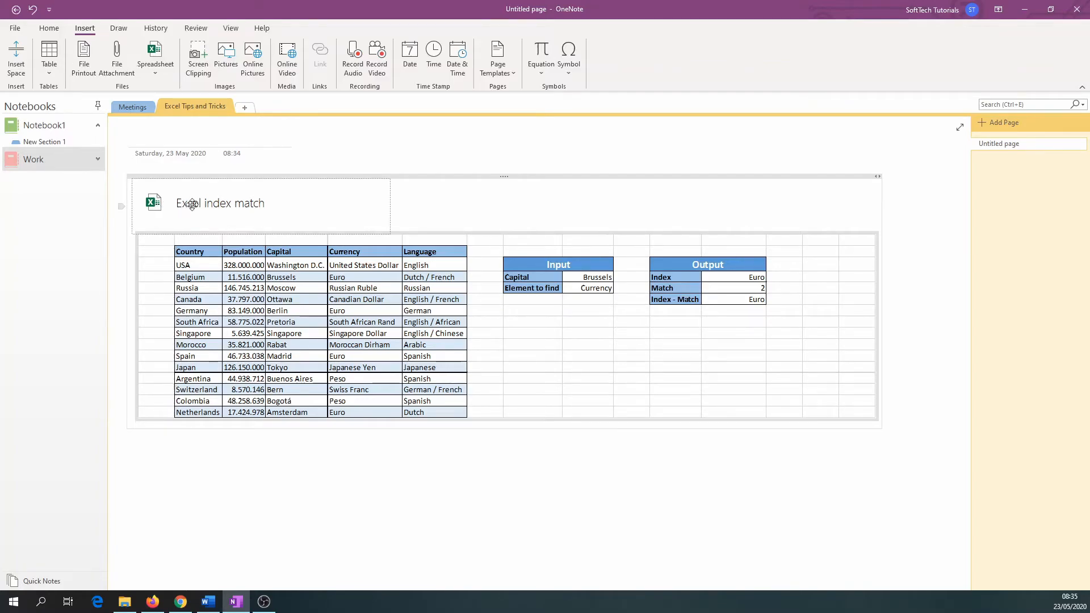
pyautogui.doubleClick(192, 204)
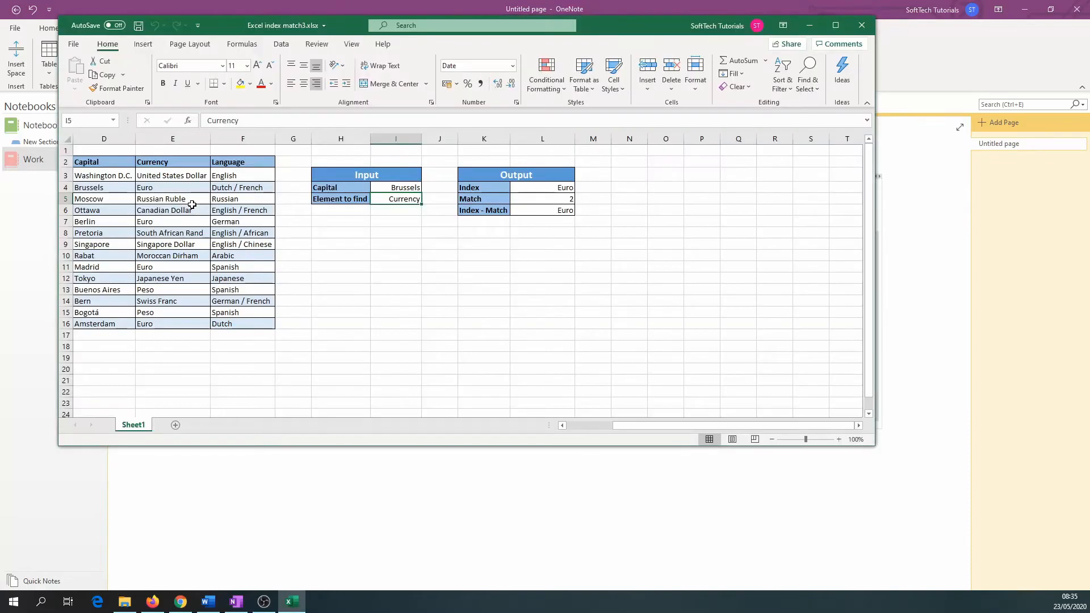
pyautogui.click(857, 29)
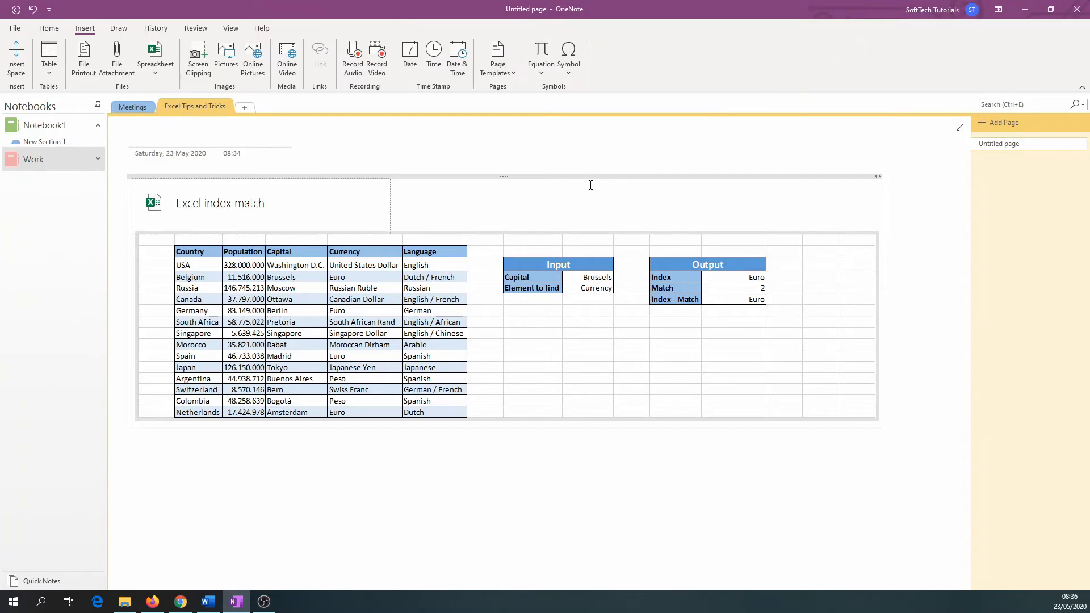
# Create a new notebook named "How to Cook" stored on This PC
pyautogui.click(14, 27)
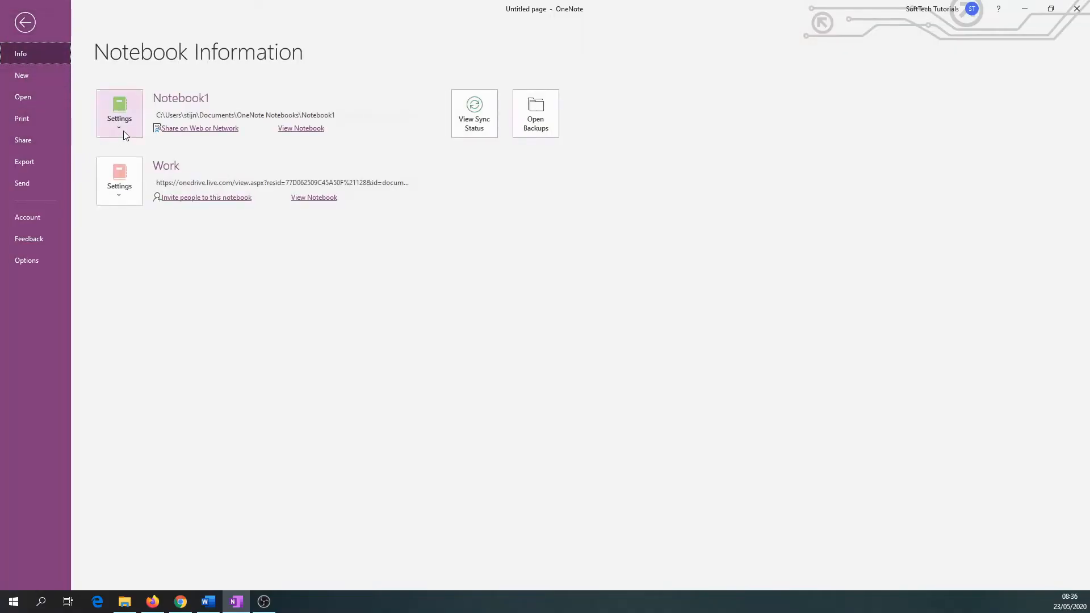
pyautogui.click(33, 78)
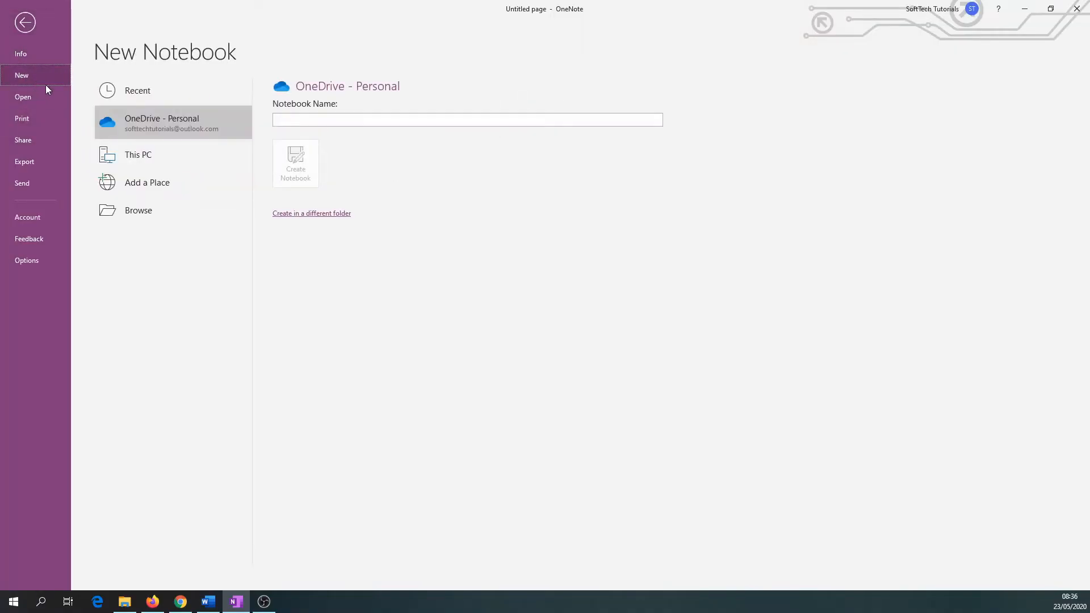
pyautogui.click(298, 118)
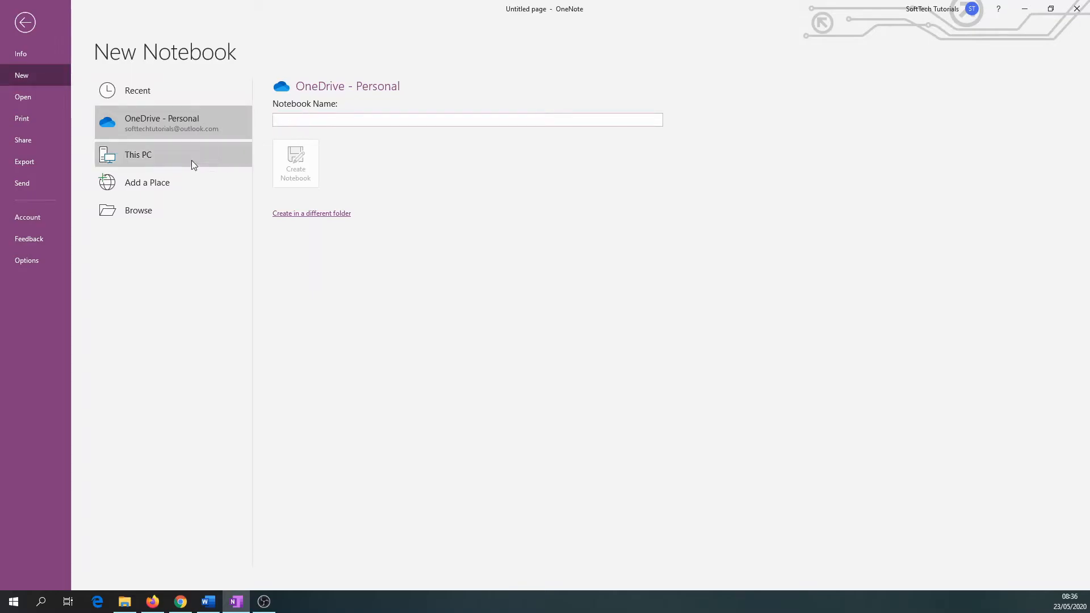
pyautogui.click(198, 162)
pyautogui.click(322, 120)
pyautogui.write('How ')
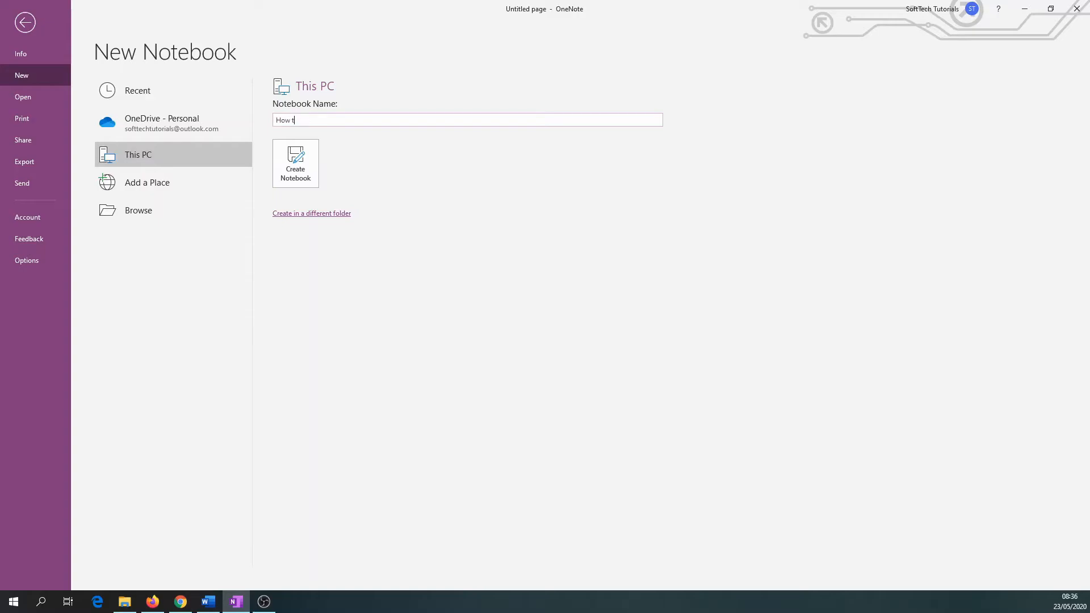
pyautogui.write('to Cook')
pyautogui.press('Return')
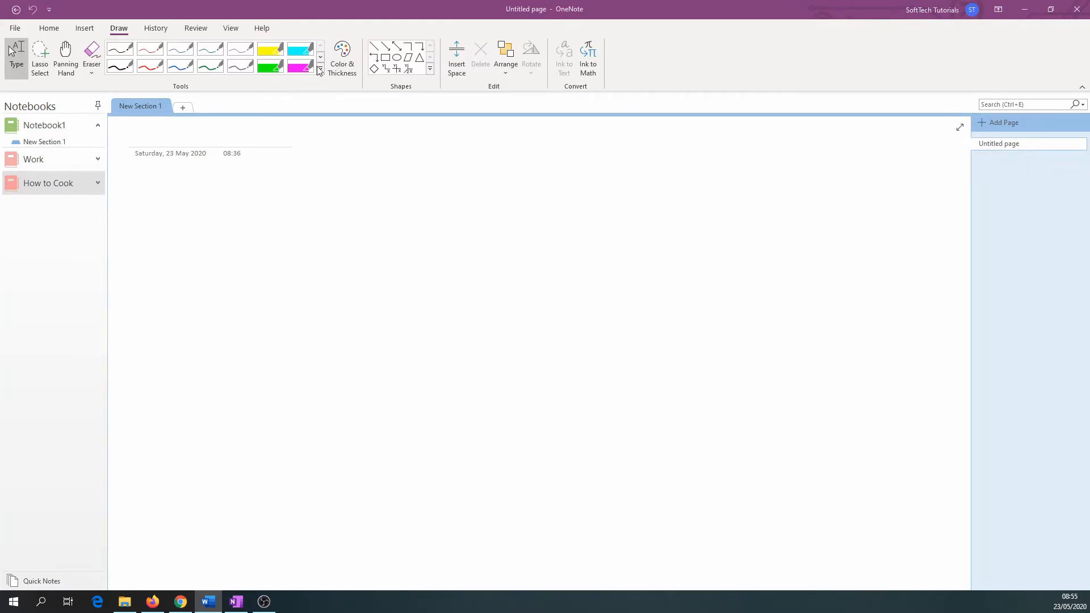
# Review the Work notebook's Meetings and Excel Tips and Tricks sections and the individual pages in Meetings
pyautogui.click(32, 162)
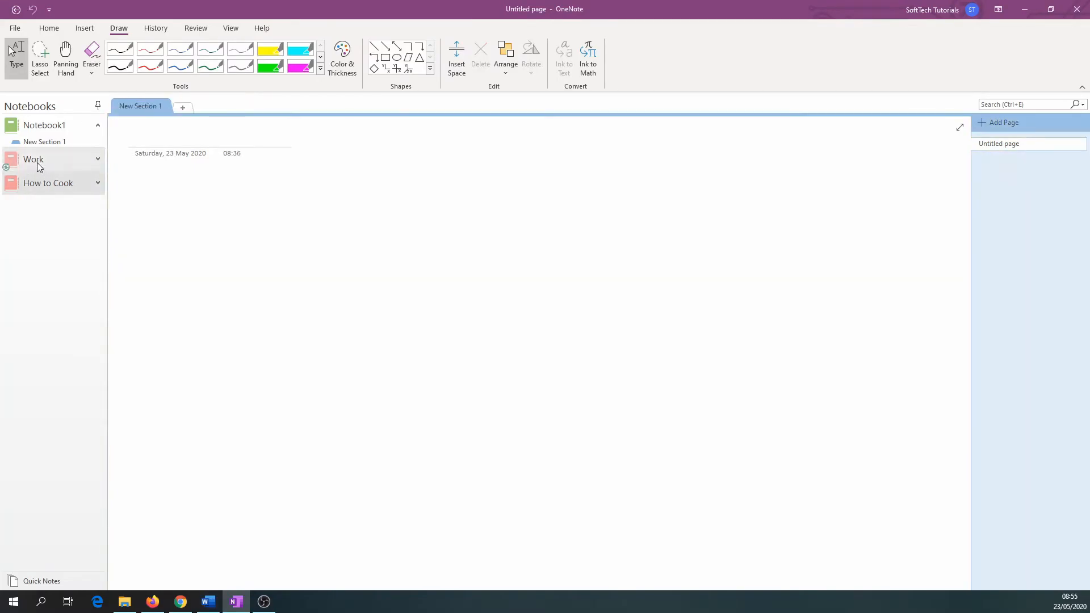
pyautogui.click(131, 108)
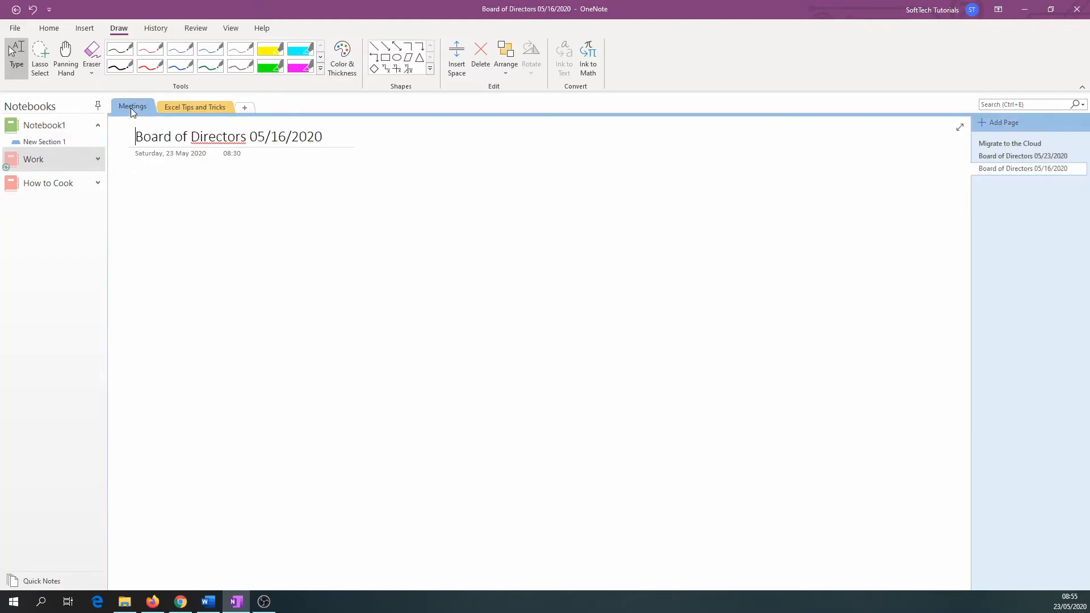
pyautogui.click(171, 107)
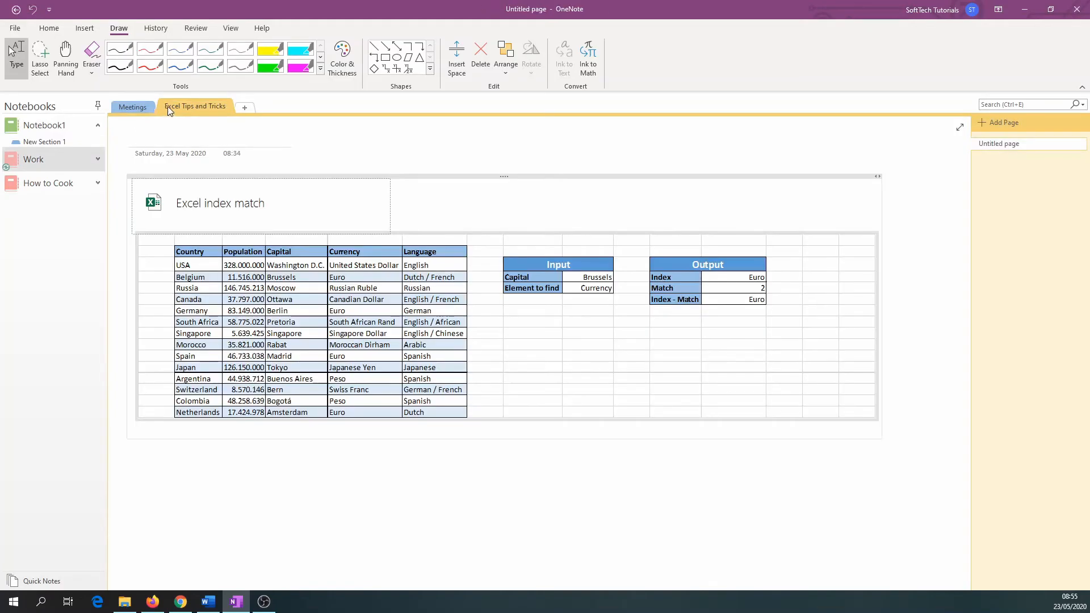
pyautogui.click(135, 108)
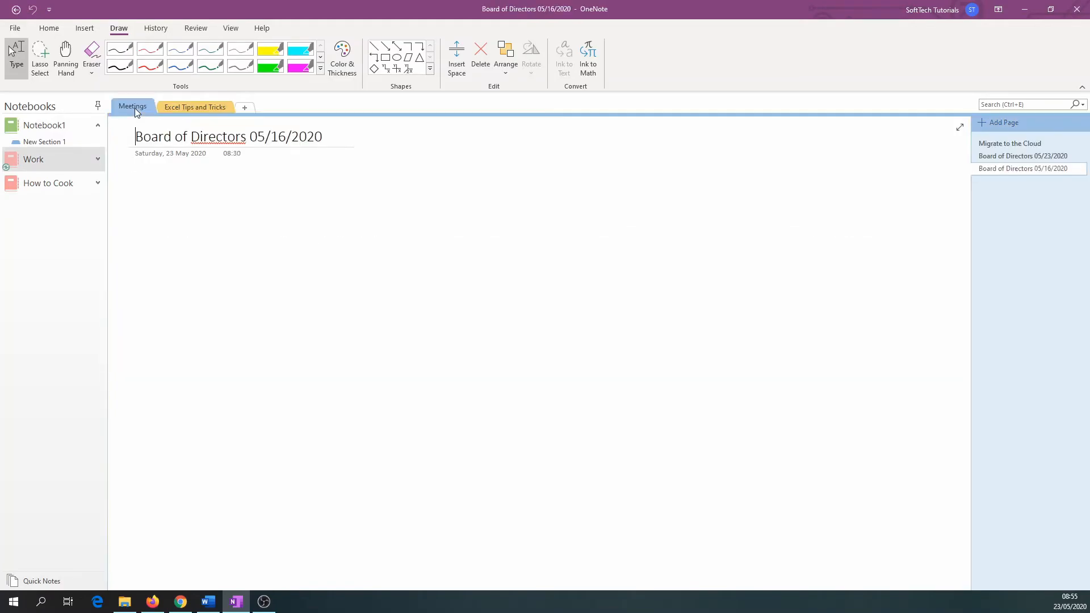
pyautogui.click(1016, 156)
pyautogui.click(1014, 146)
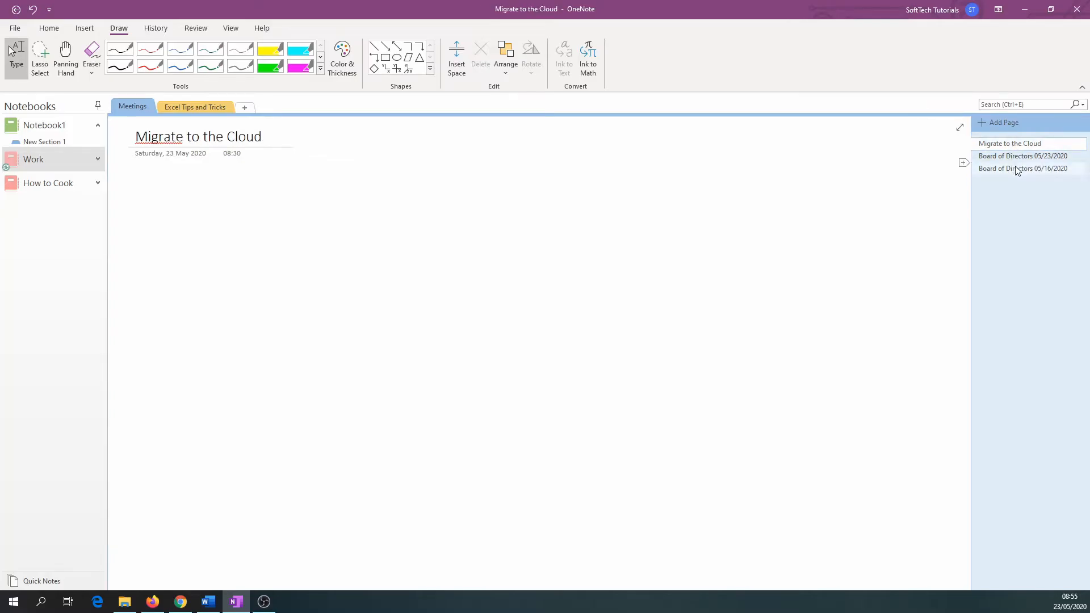
pyautogui.click(1017, 168)
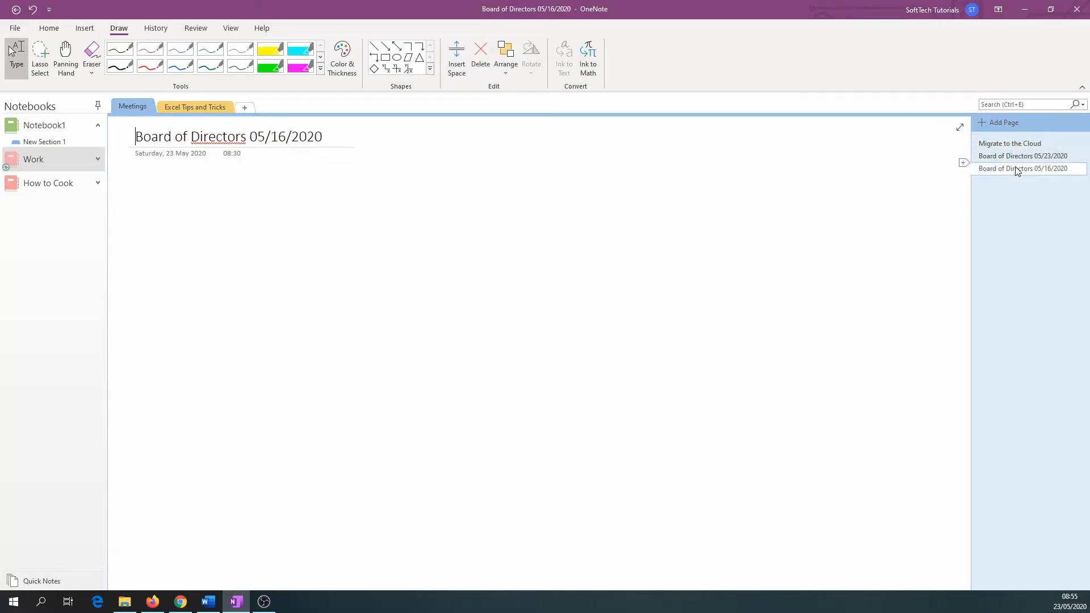
pyautogui.click(202, 106)
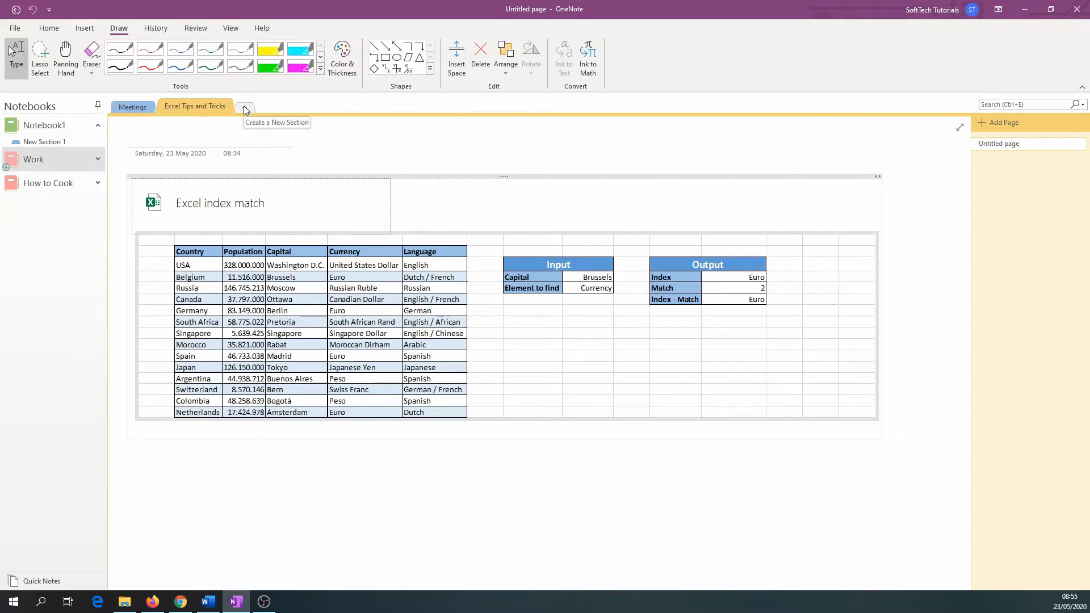
# Add a new section to the Work notebook and draw two similar rectangles on its page, one below the other
pyautogui.click(245, 108)
pyautogui.click(158, 131)
pyautogui.click(386, 57)
pyautogui.moveTo(218, 223); pyautogui.dragTo(319, 267)
pyautogui.moveTo(217, 305); pyautogui.dragTo(312, 344)
# Connect the two rectangles with a freehand black pen line from the upper one down to the lower one
pyautogui.click(123, 49)
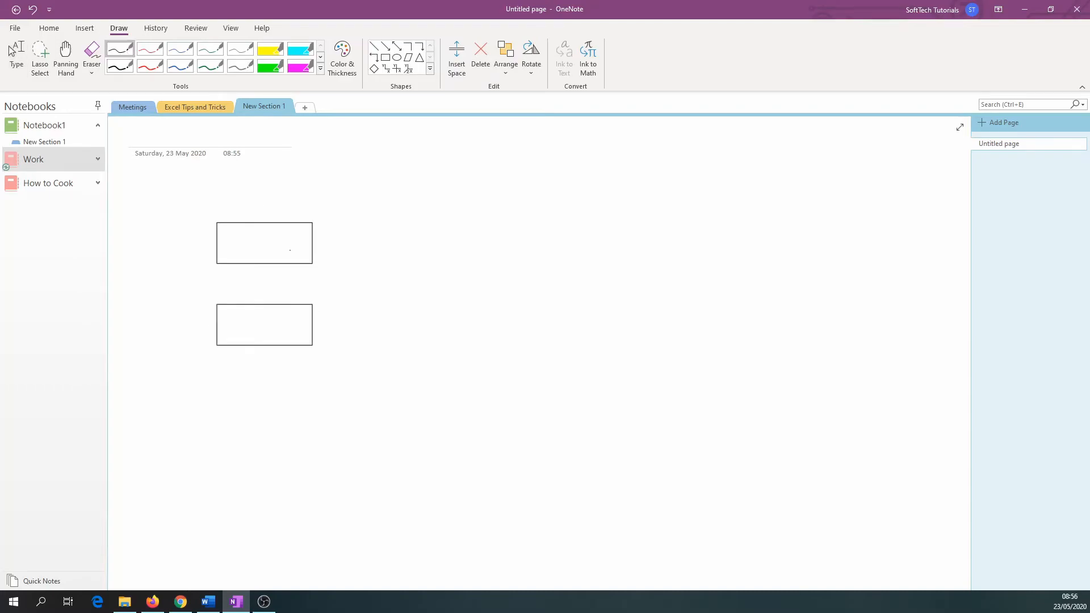
pyautogui.moveTo(265, 263); pyautogui.dragTo(267, 297)
pyautogui.press('Escape')
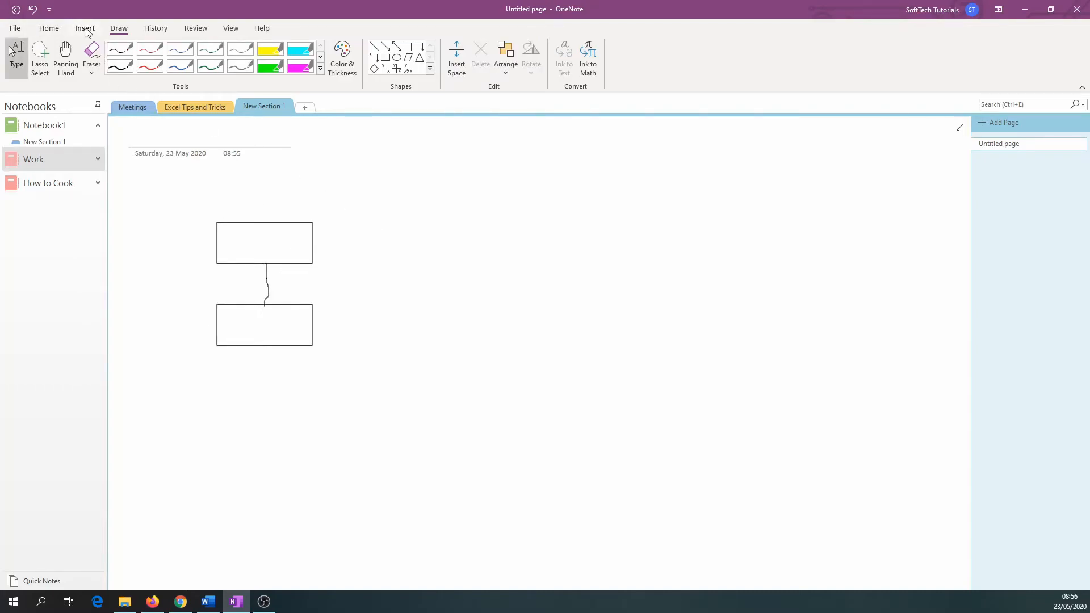
# Insert the online video "Vlookup Made Easy - How To Do a Vlookup in Excel" beside the rectangles using its copied web address
pyautogui.click(85, 29)
pyautogui.click(286, 75)
pyautogui.rightClick(516, 291)
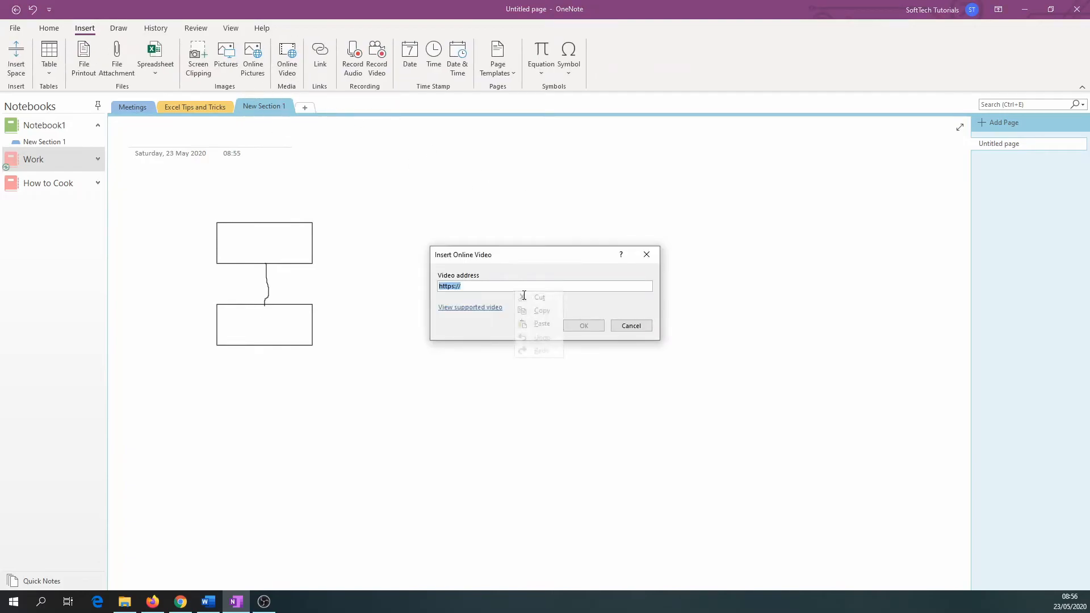
pyautogui.click(541, 323)
pyautogui.click(593, 326)
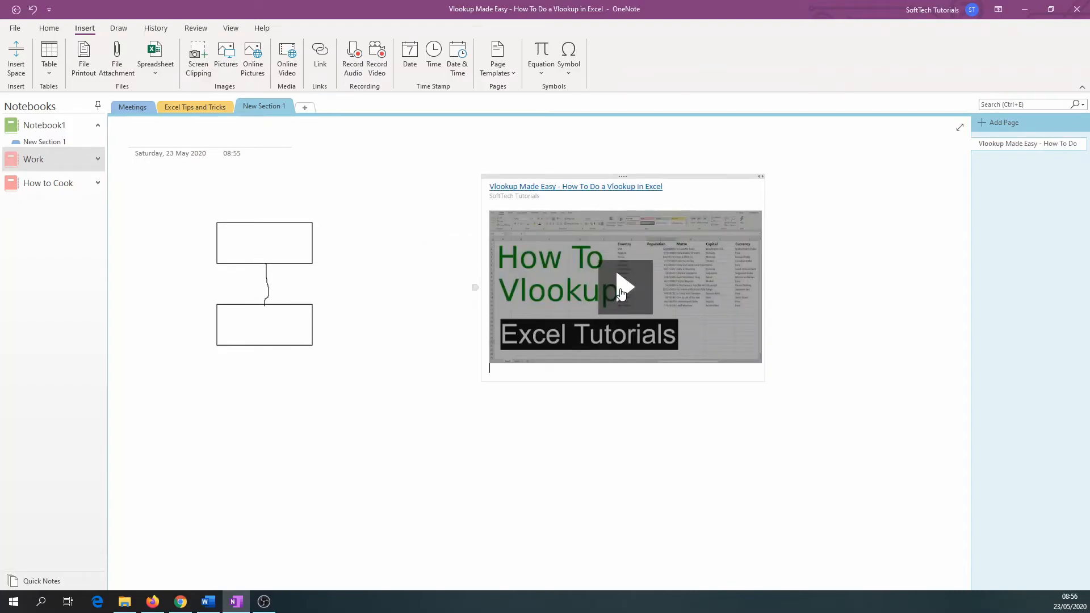
# Play the embedded Vlookup video briefly on the page and pause it
pyautogui.click(624, 292)
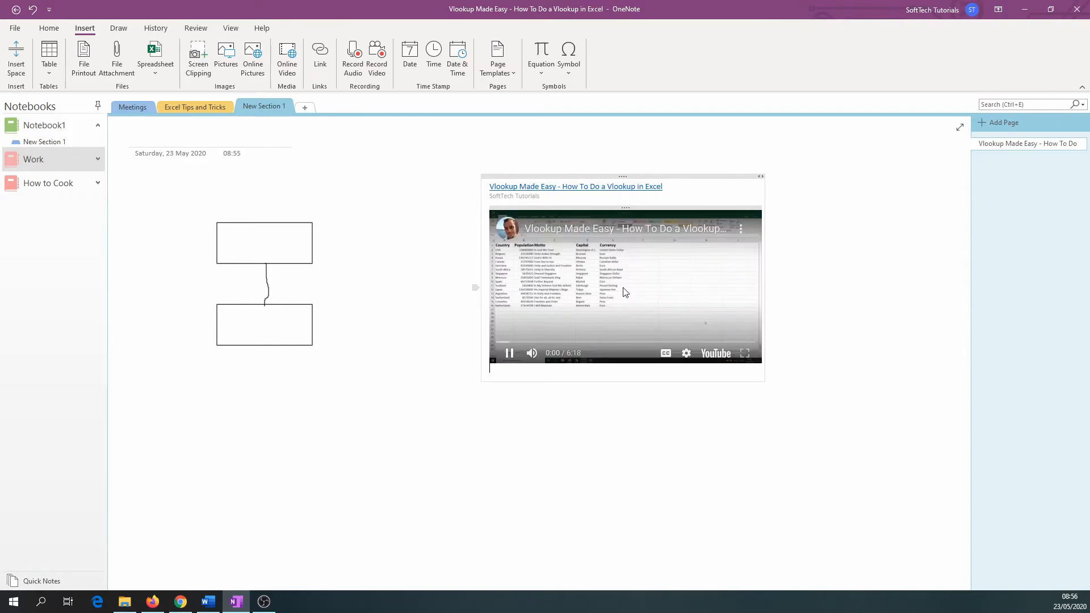
pyautogui.click(622, 287)
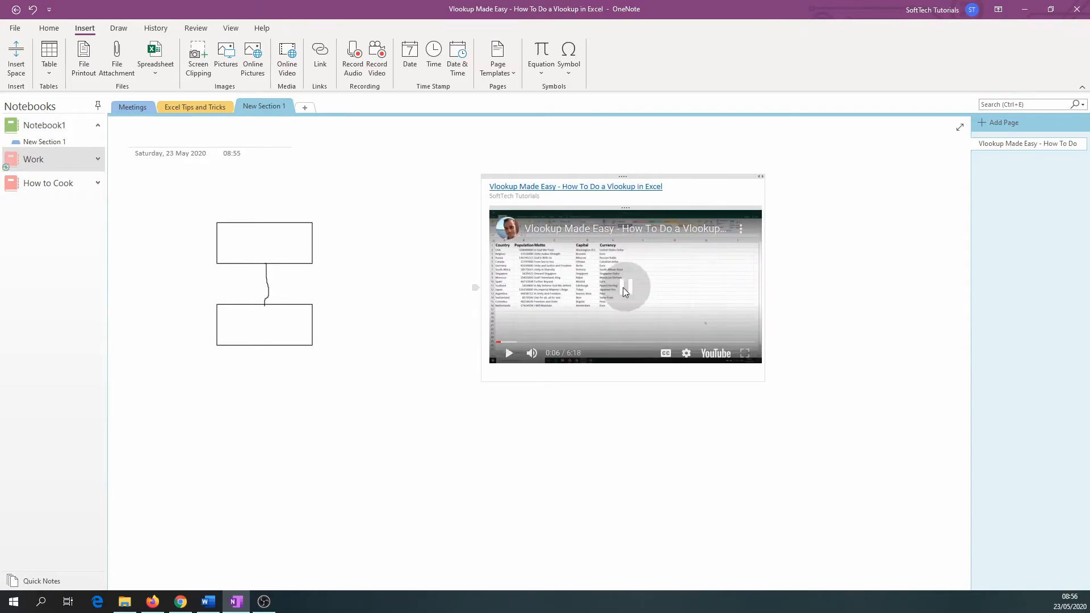
pyautogui.click(210, 454)
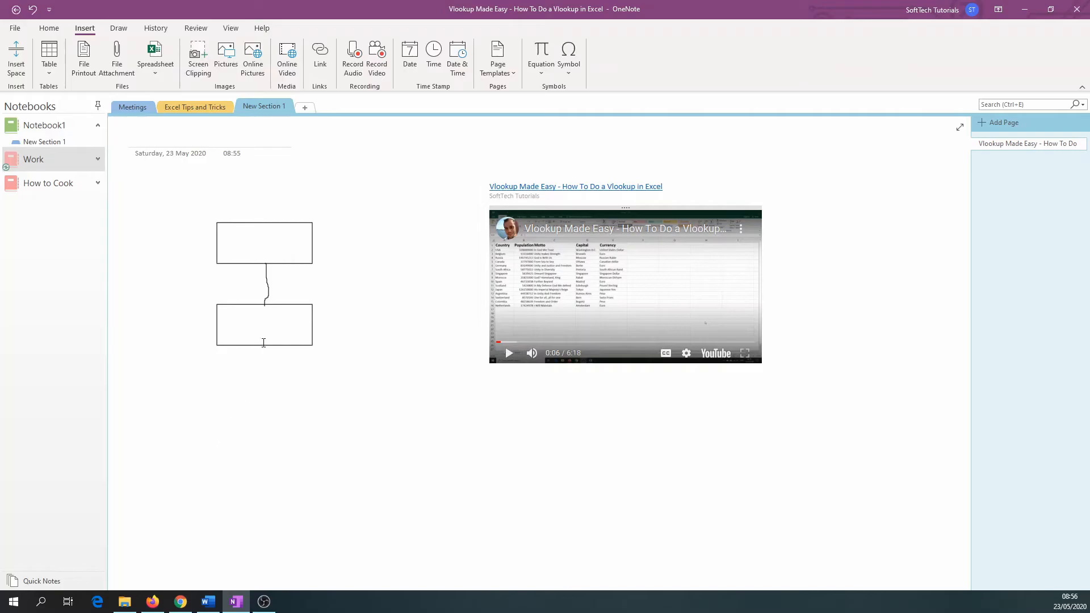
# Search online pictures for "cooking" and insert the photo of stir-fried peppers and broccoli in a pan below the rectangles
pyautogui.click(254, 79)
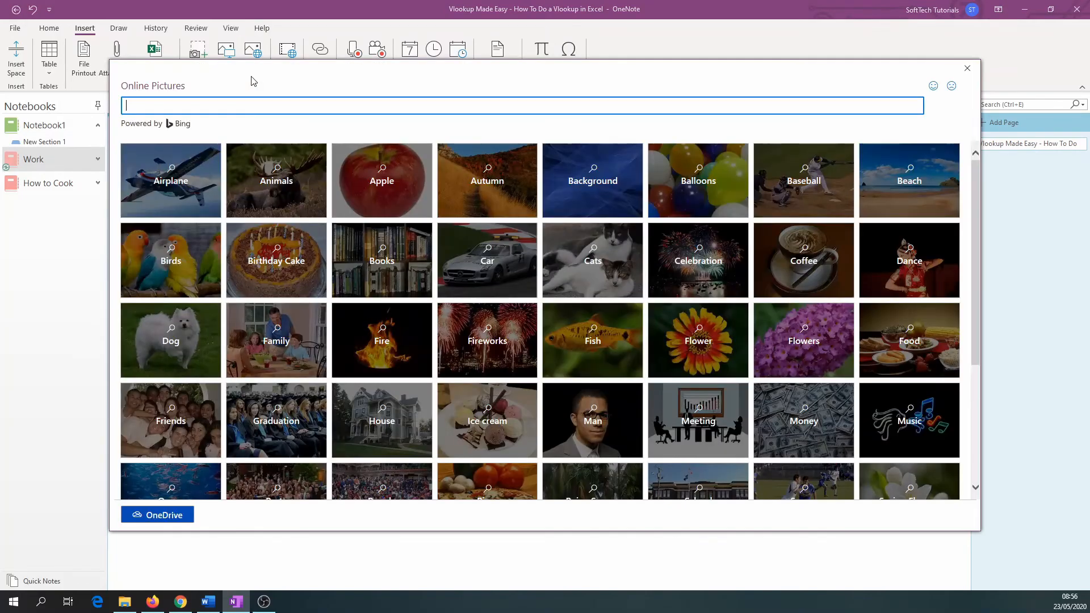
pyautogui.write('cooking')
pyautogui.press('Return')
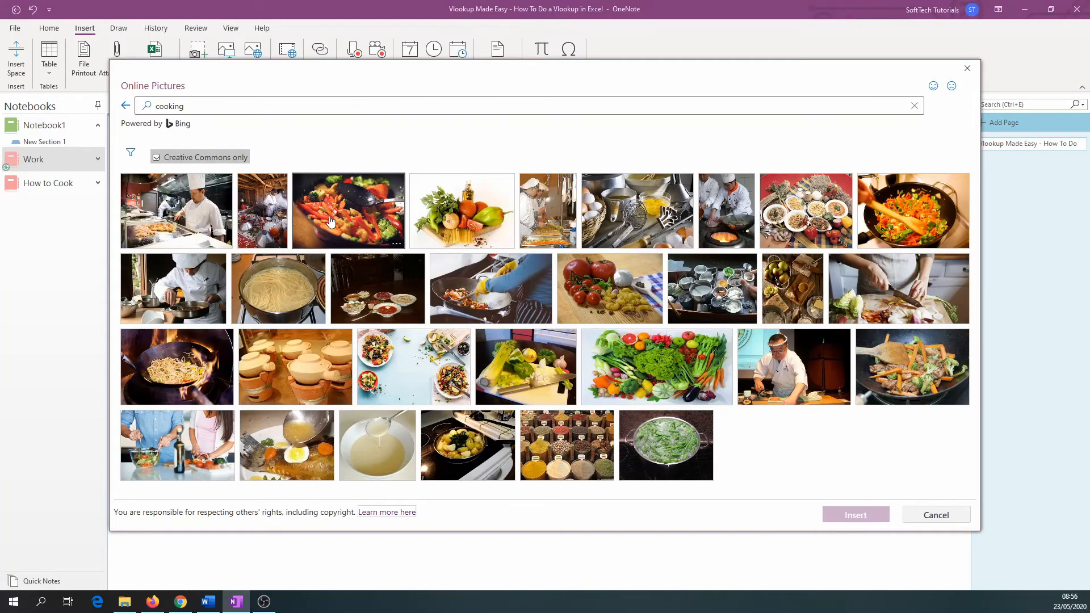
pyautogui.doubleClick(329, 215)
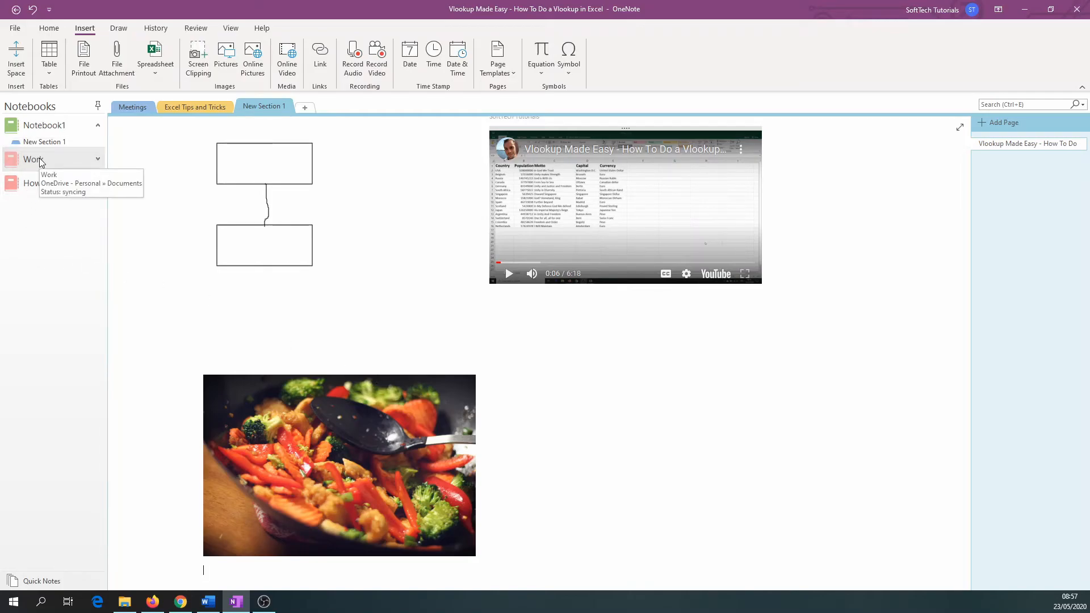
# Move the How to Cook notebook to OneDrive - Personal under the name How to Cook so that it can be shared
pyautogui.click(15, 29)
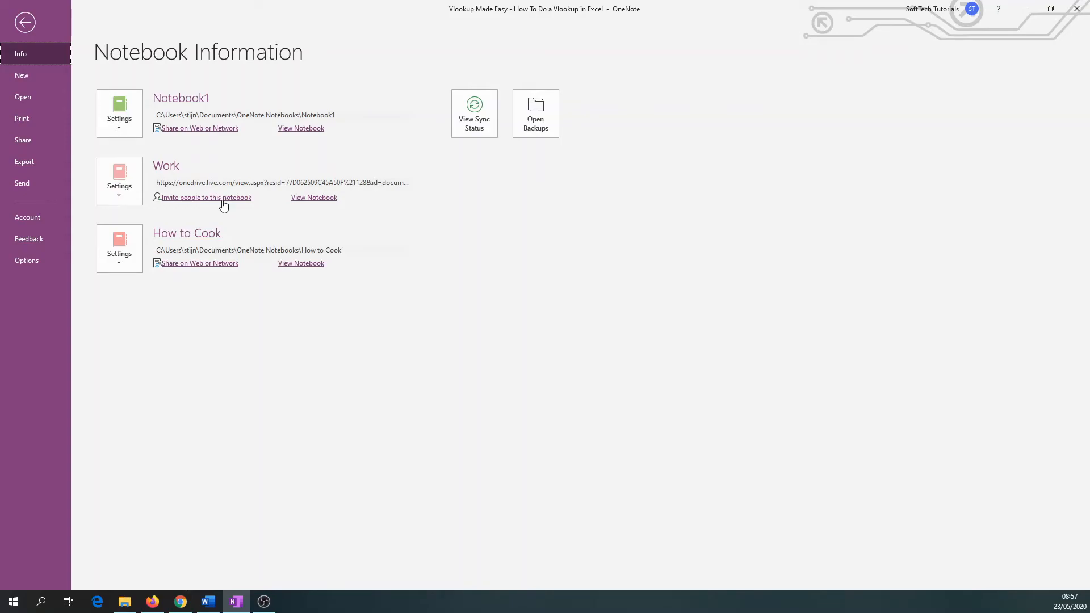
pyautogui.click(204, 270)
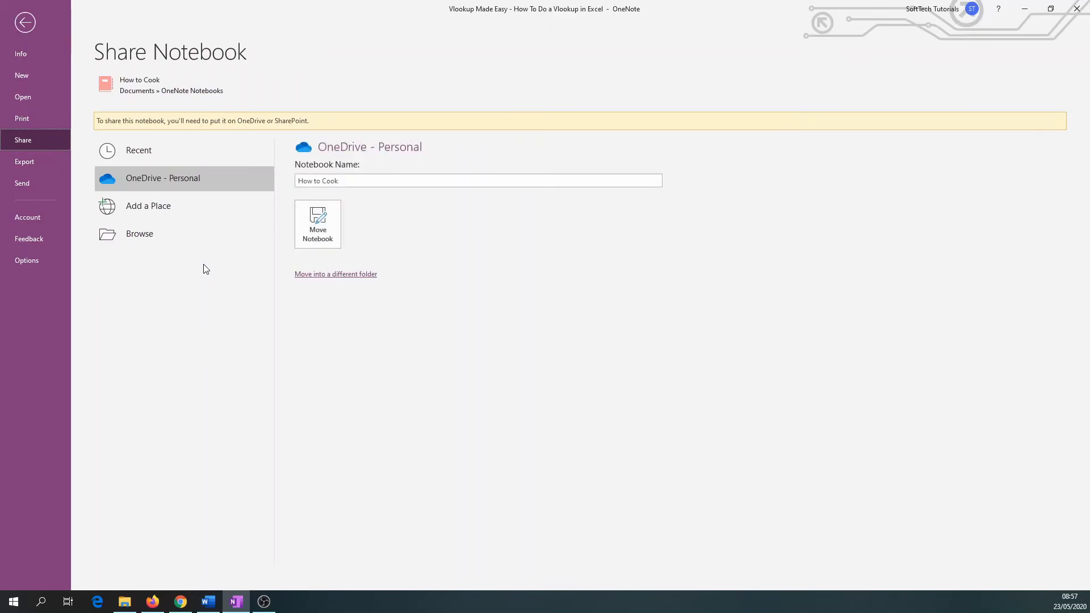
pyautogui.click(317, 233)
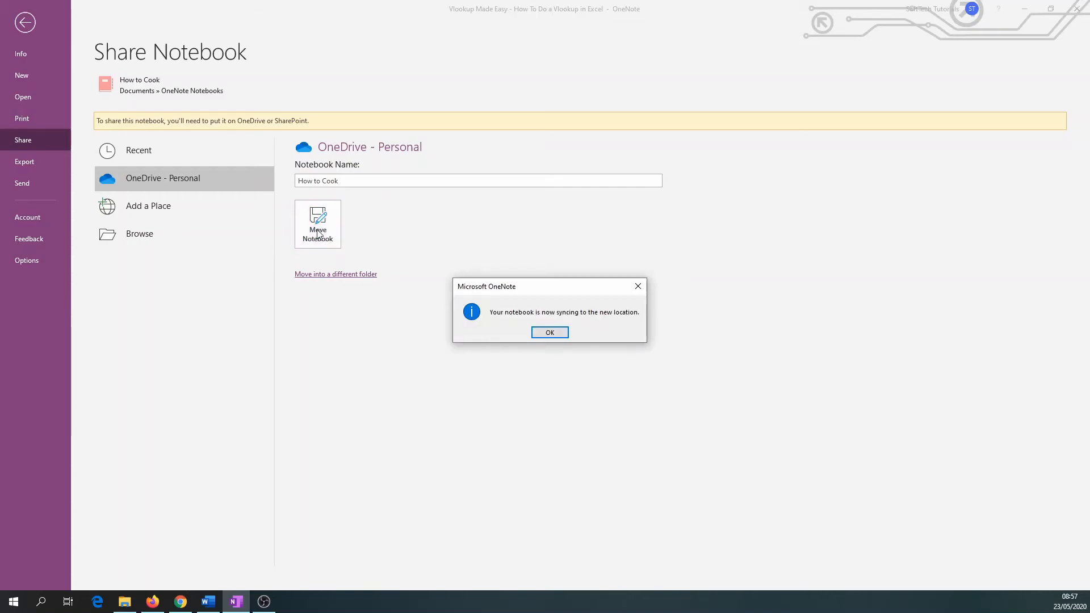
pyautogui.click(550, 332)
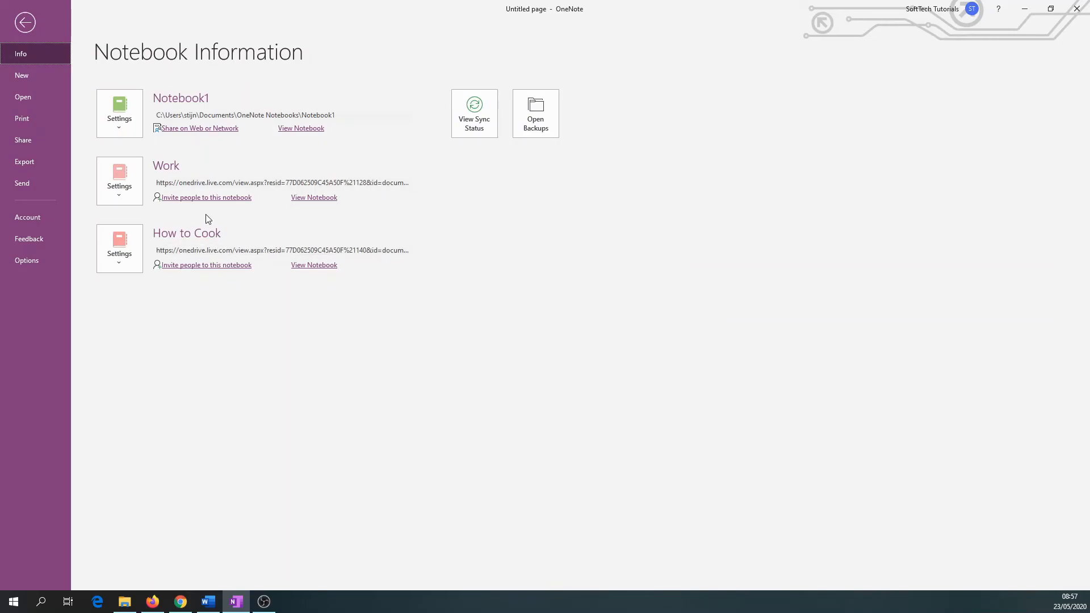
# Open the invitation form for sharing the Work notebook with people, try the Can view permission and set it back to Can edit
pyautogui.click(203, 198)
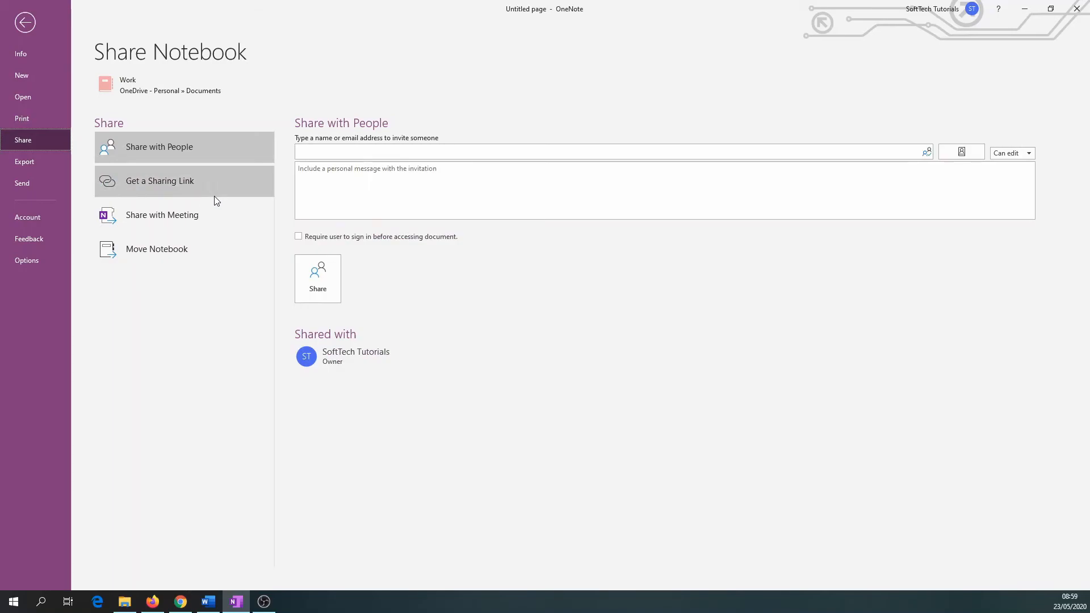
pyautogui.click(1020, 161)
pyautogui.click(1009, 172)
pyautogui.click(1009, 154)
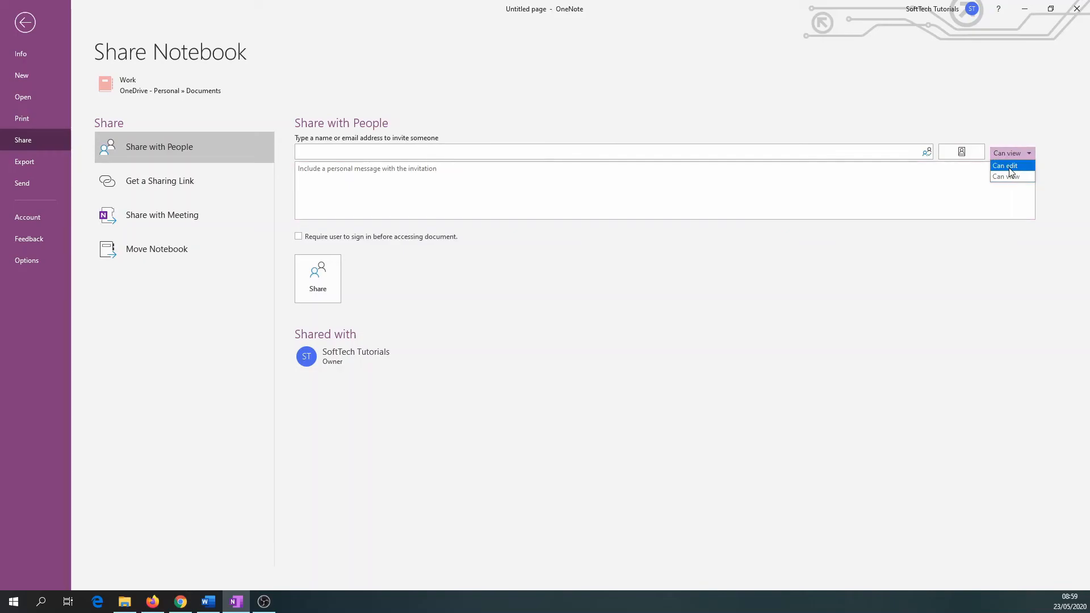
pyautogui.click(1010, 167)
pyautogui.click(327, 155)
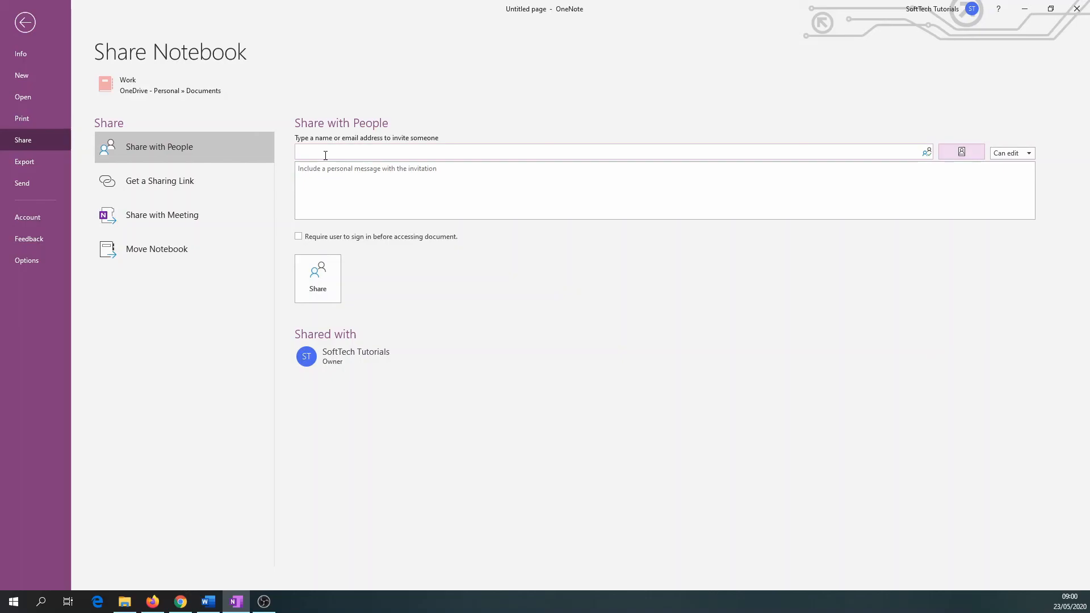
pyautogui.hotkey('alt', 'Tab')
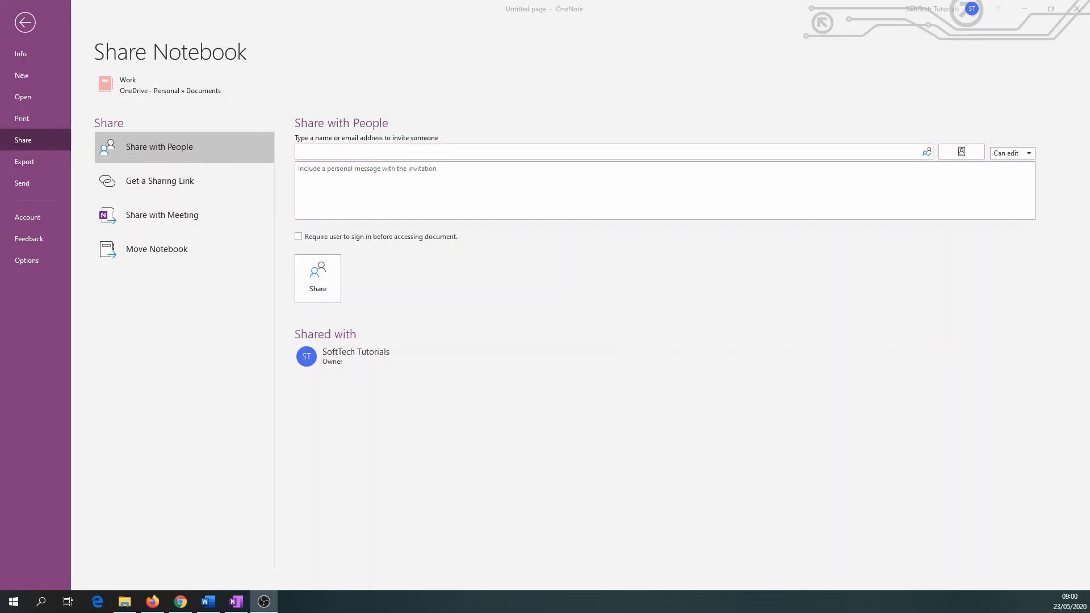